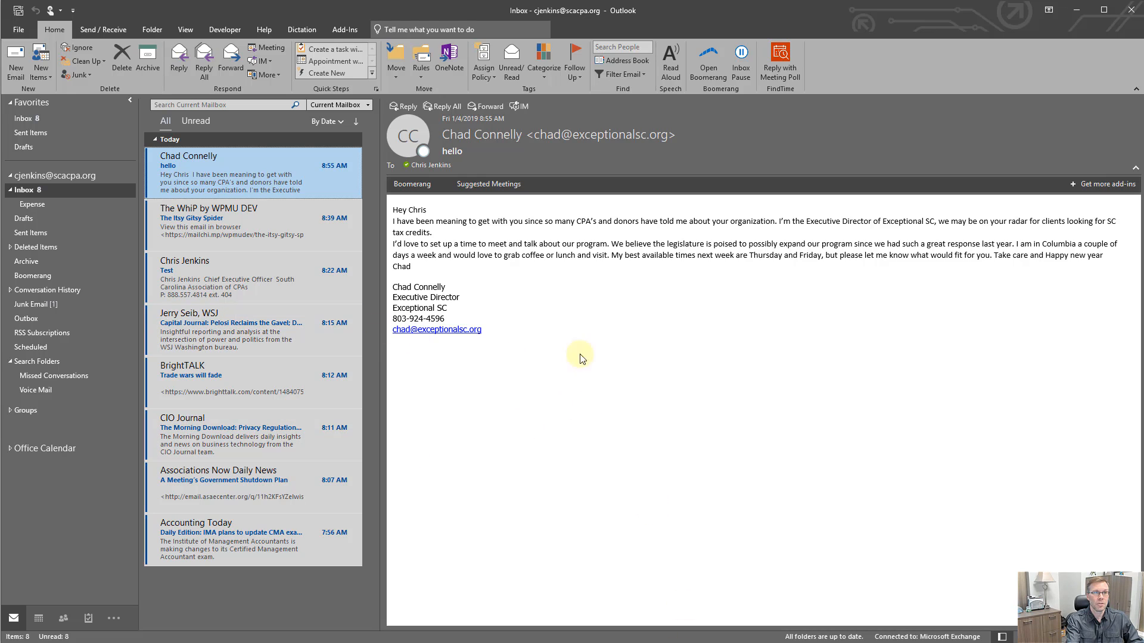
Step: Show the calendar and tasks in the To-Do Bar and shrink its calendar section to make room for tasks
click(186, 31)
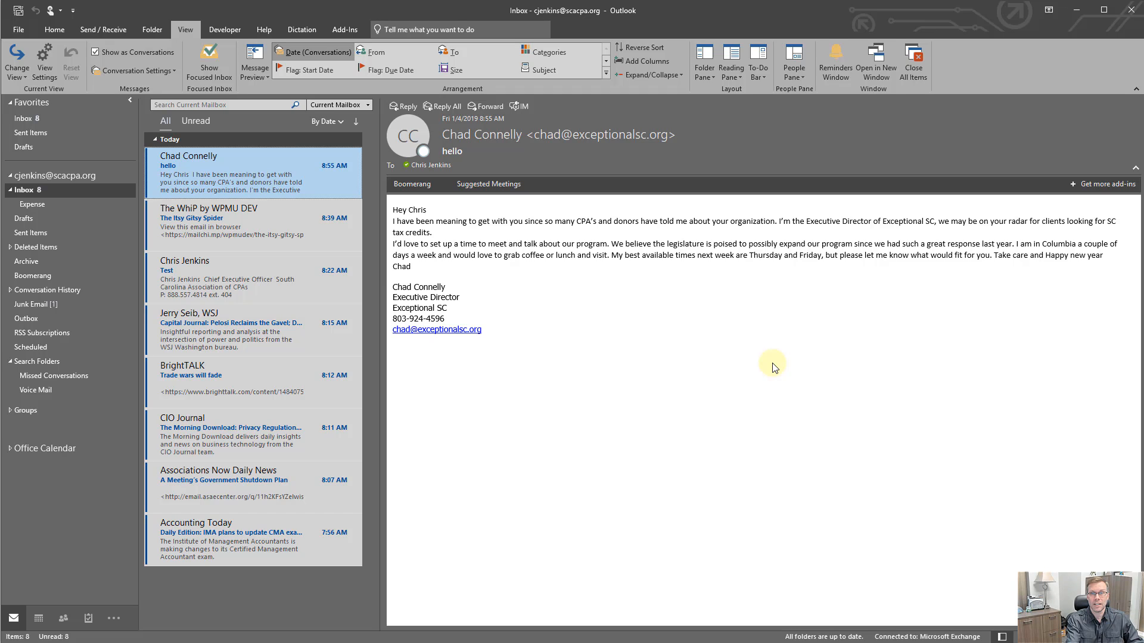
click(766, 76)
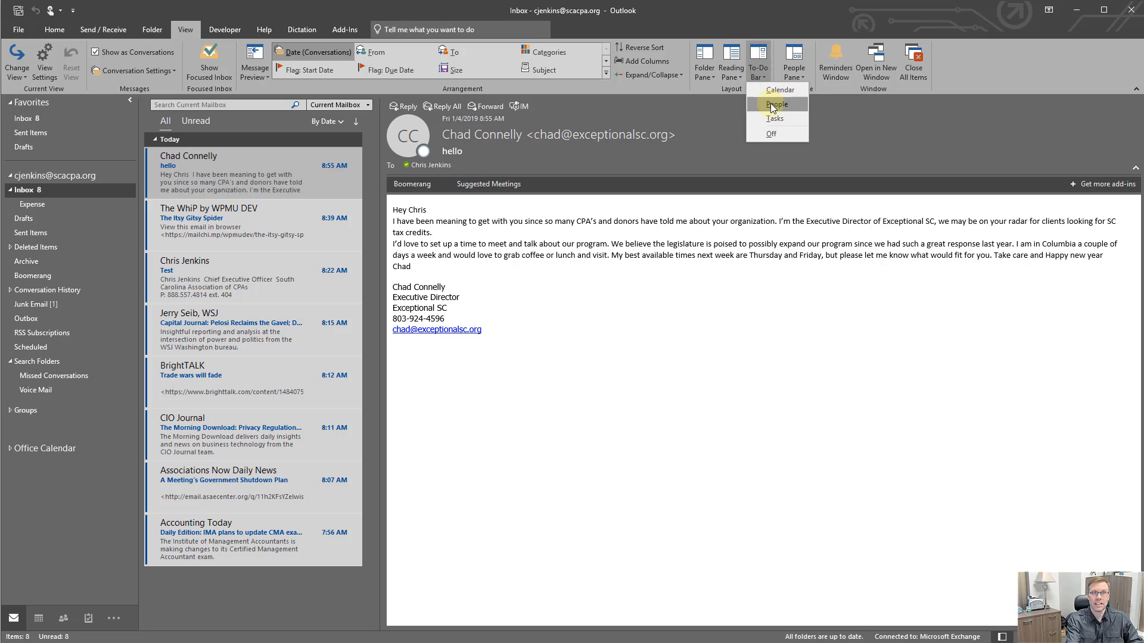
click(775, 91)
click(760, 74)
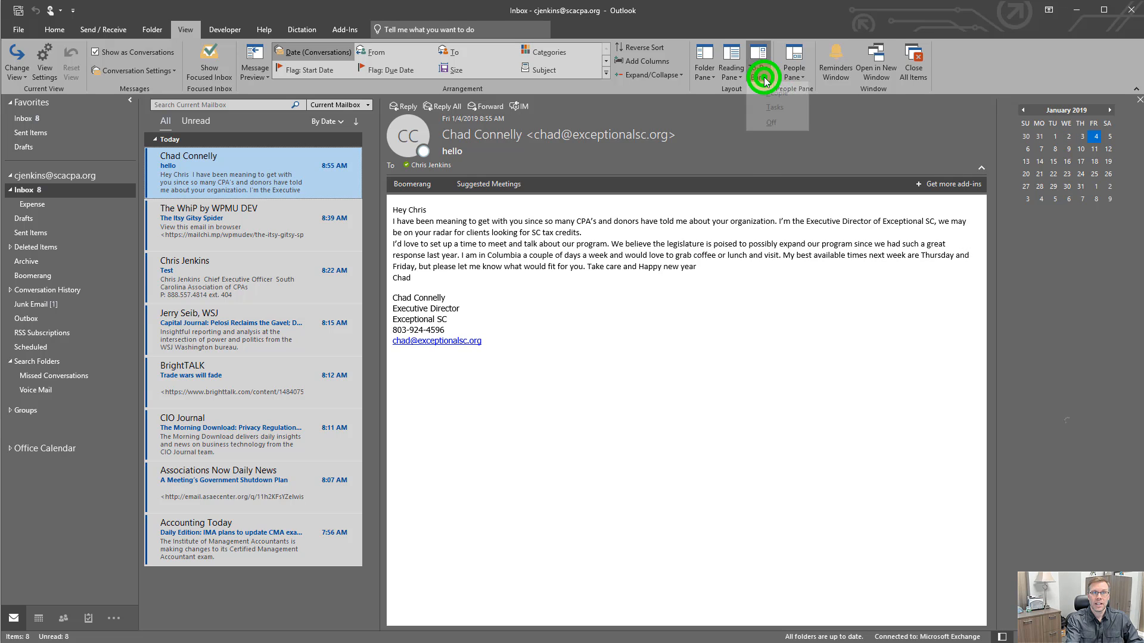
click(770, 120)
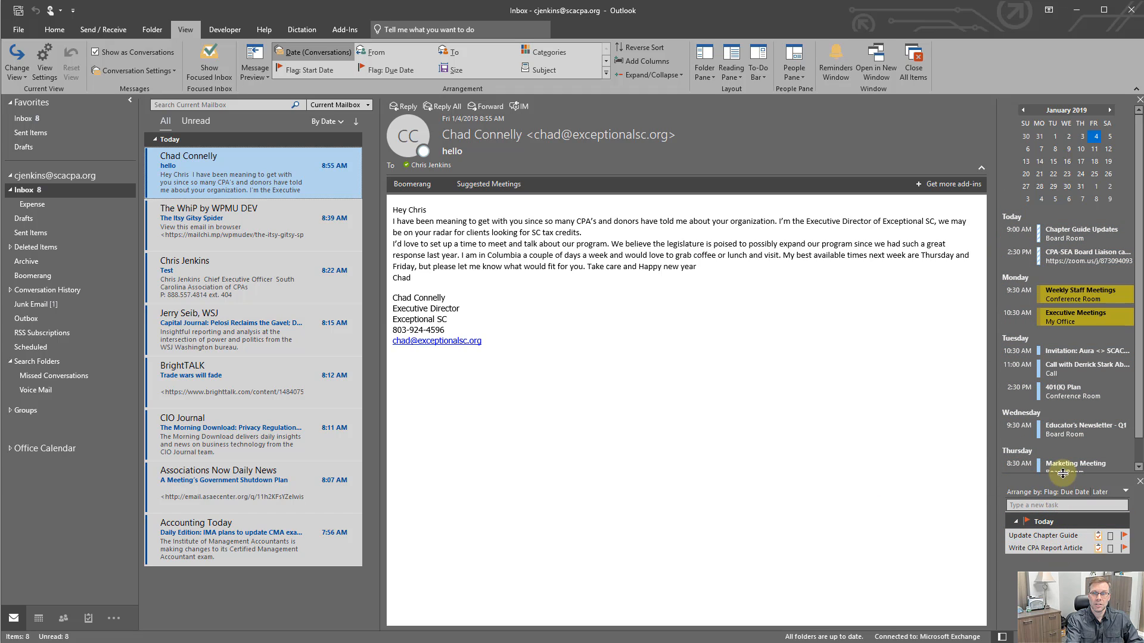
drag(1061, 475, 1065, 335)
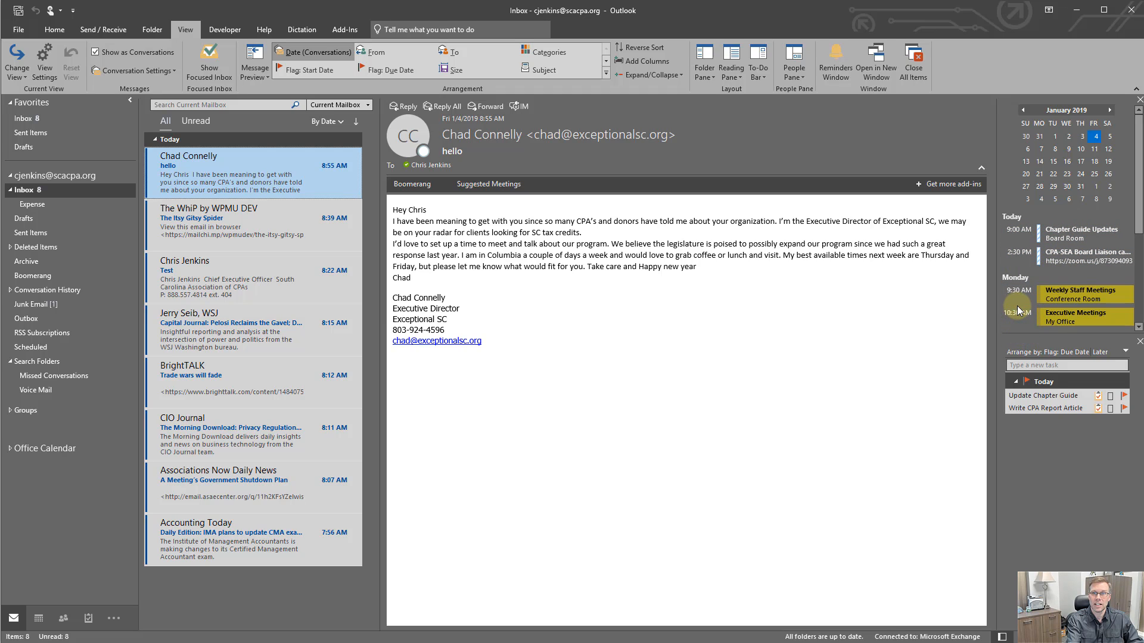
mouse_move(1070, 415)
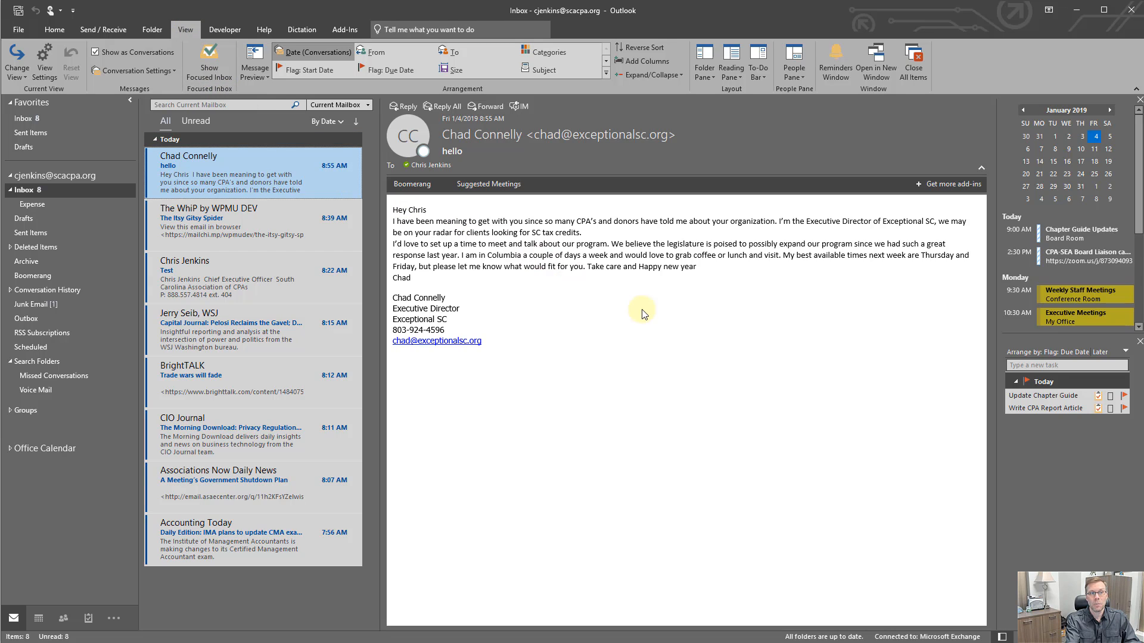
Step: Search the Tell Me box for Focus and turn on Show Focused Inbox
click(52, 29)
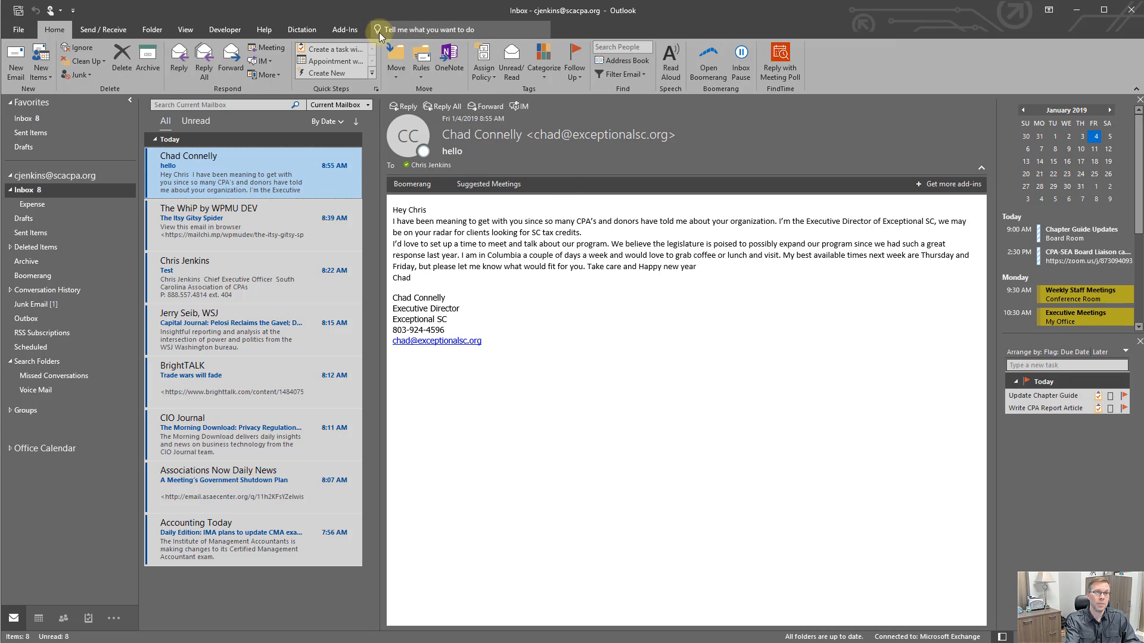
click(478, 30)
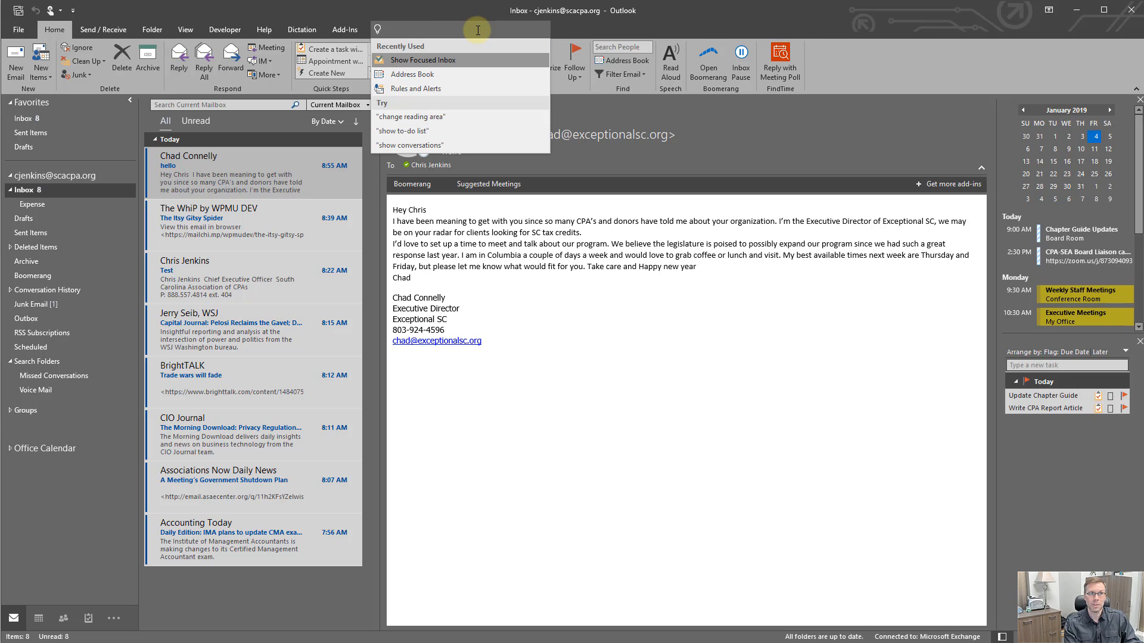
text(Focus)
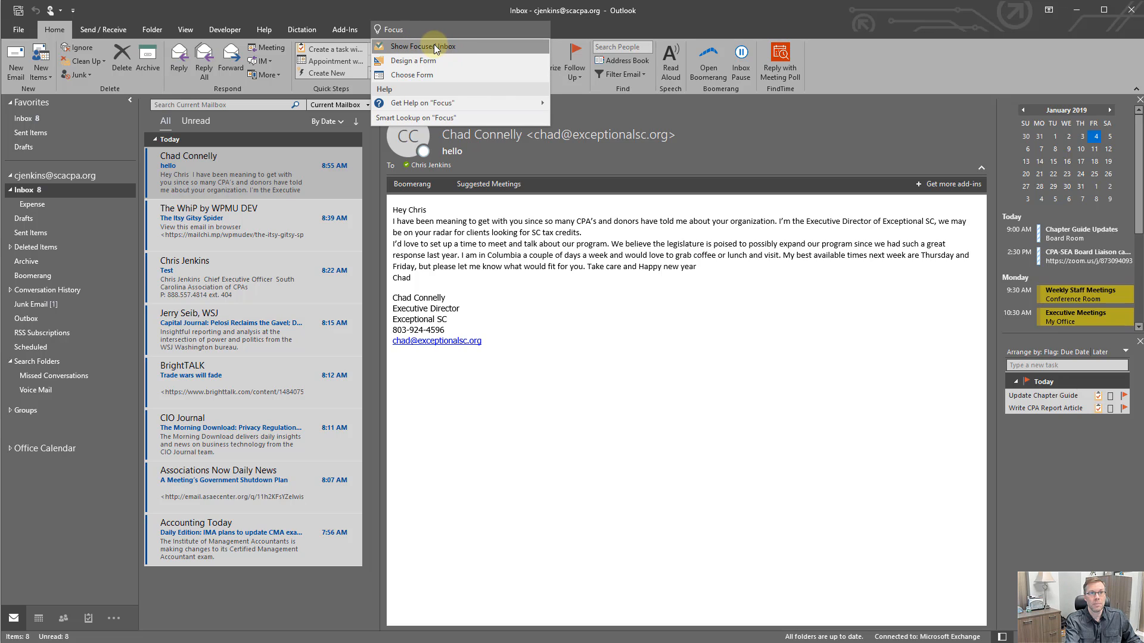
click(435, 46)
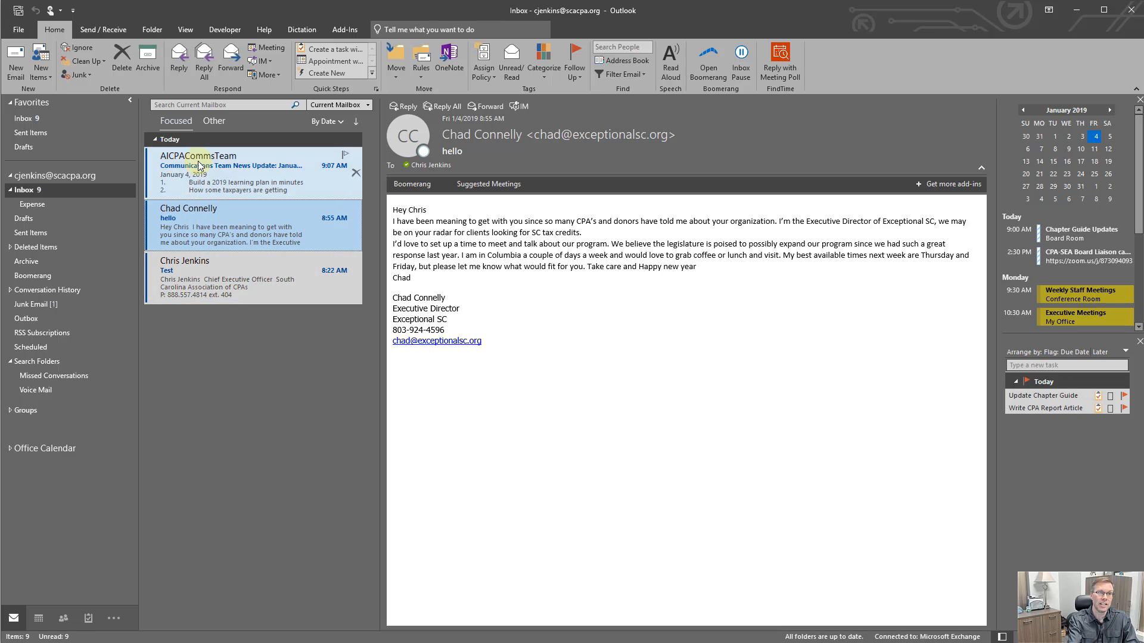
Step: Switch back and forth between the Focused and Other inbox tabs to compare their messages
click(213, 121)
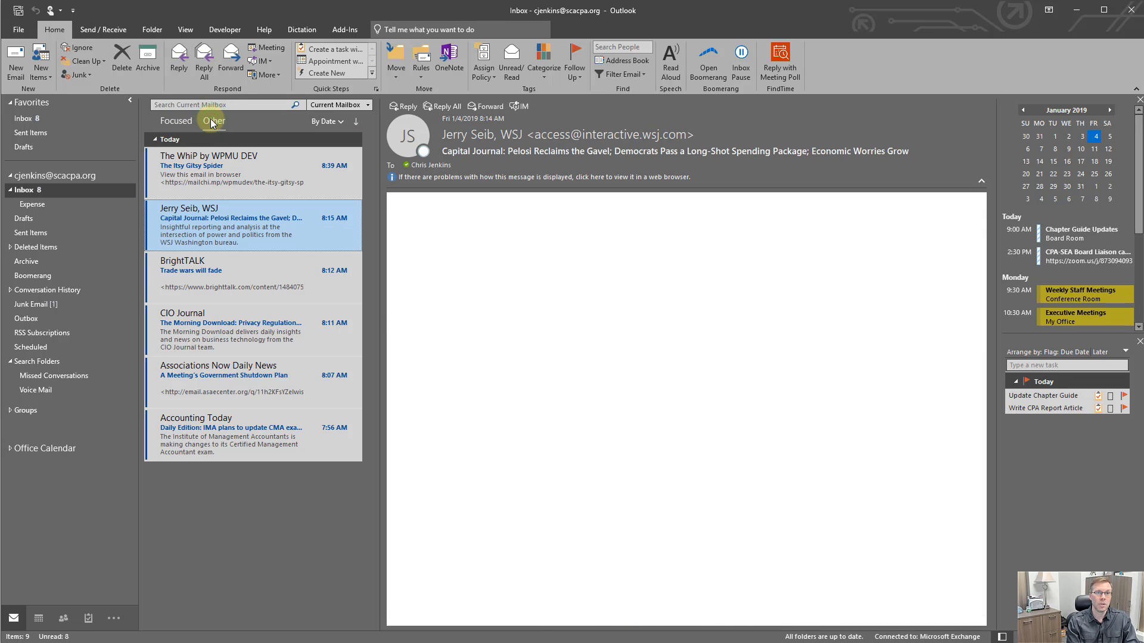
click(172, 121)
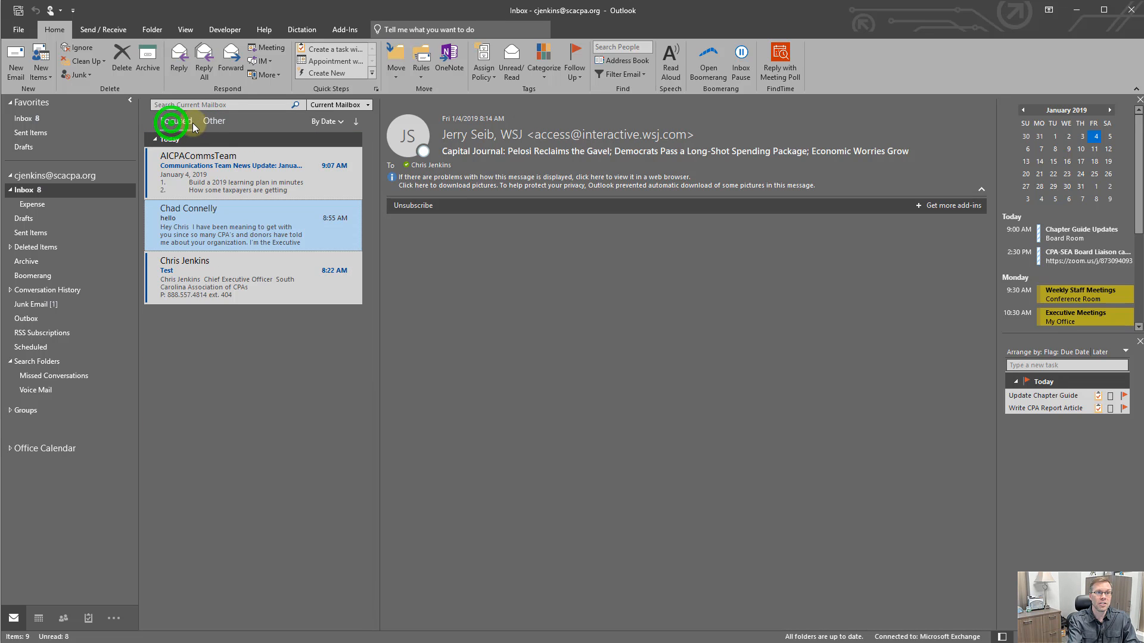
click(210, 125)
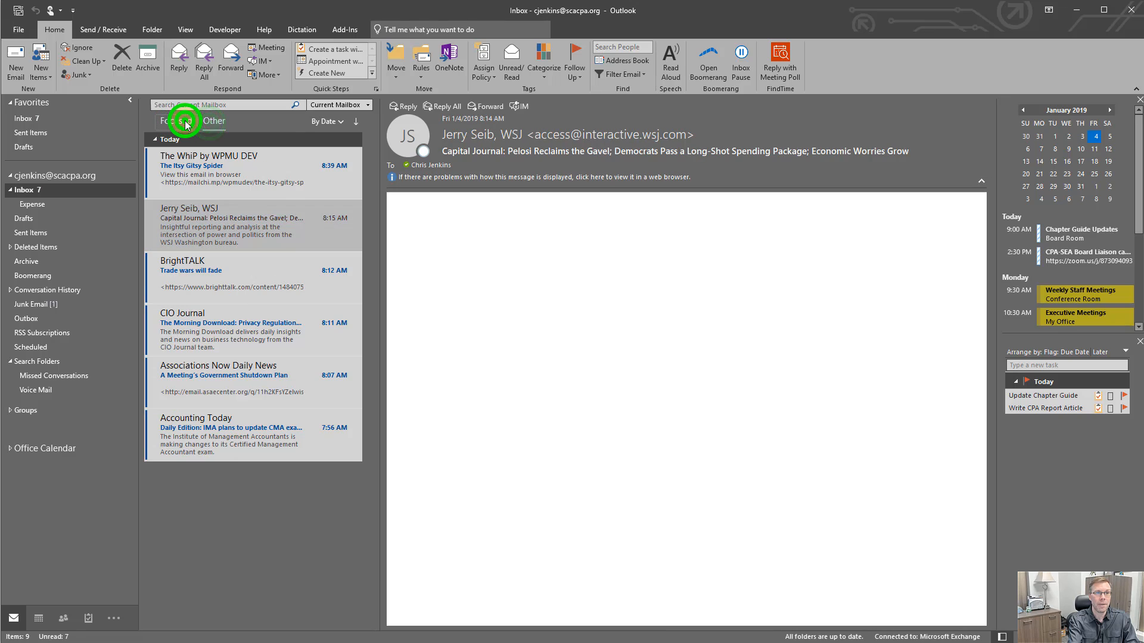
click(173, 121)
click(209, 122)
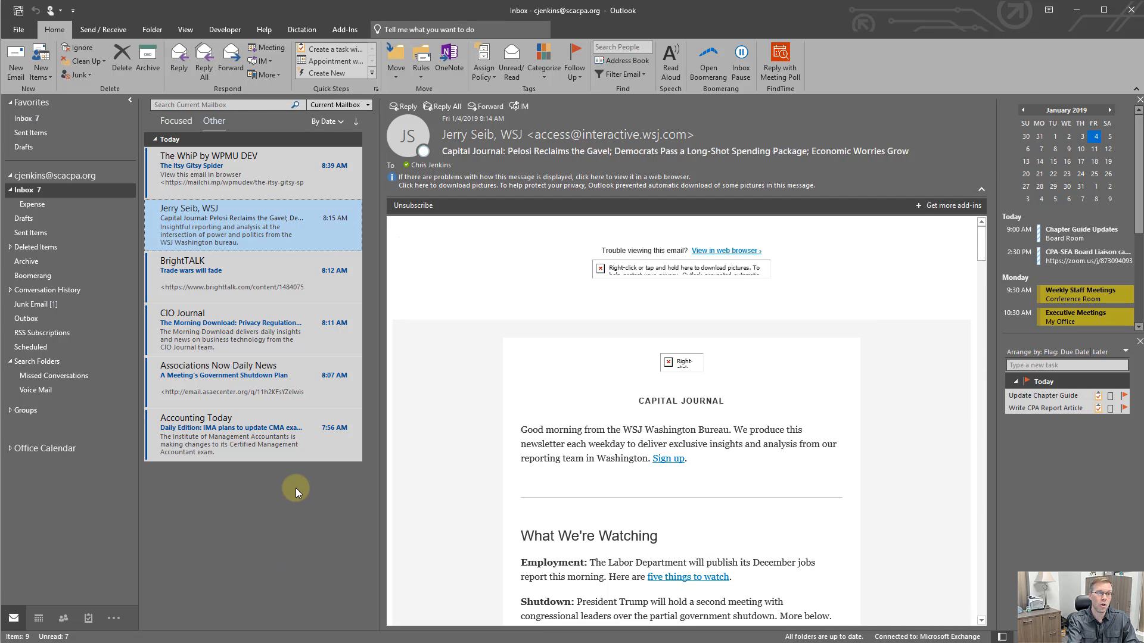
click(184, 122)
click(211, 121)
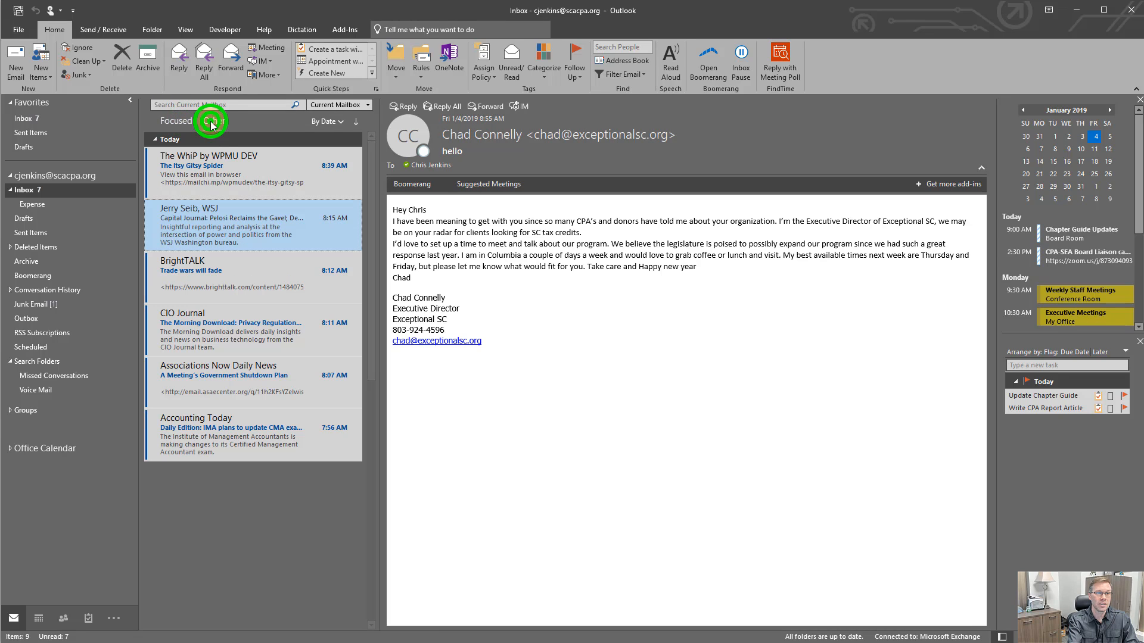
Step: Set all future messages from AICPACommsTeam to always move to the Other tab
right_click(244, 228)
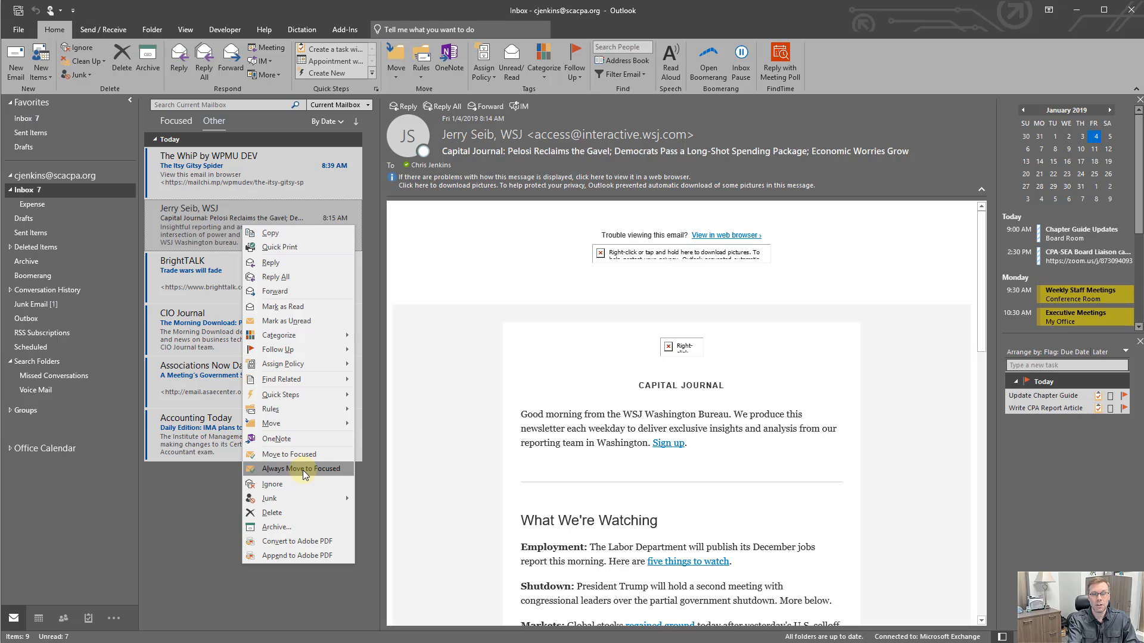
click(194, 500)
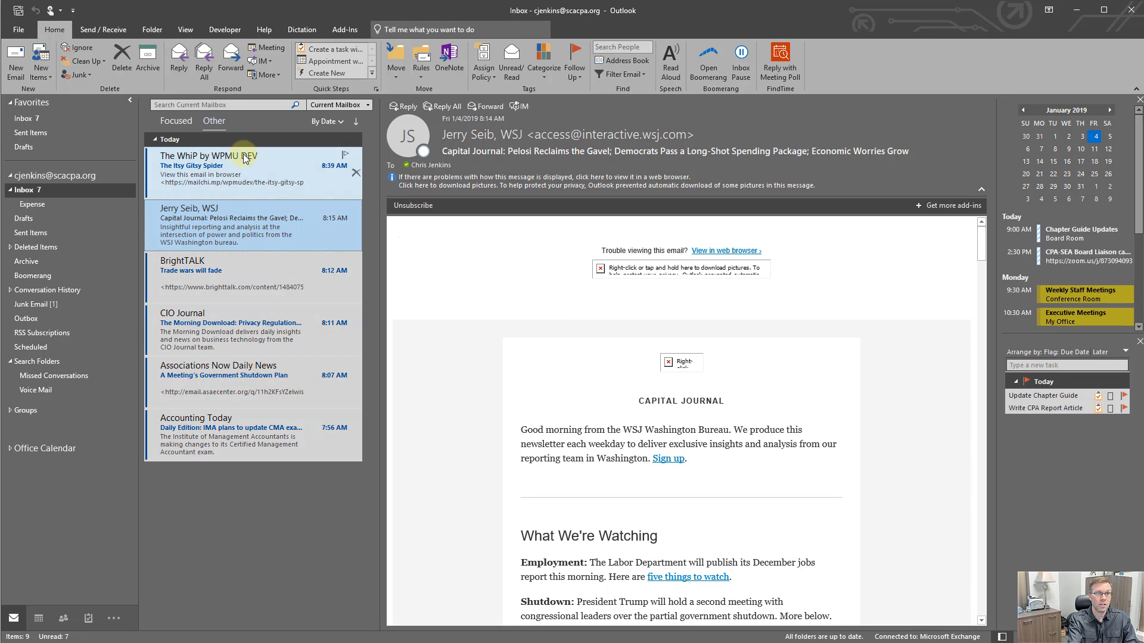
click(177, 121)
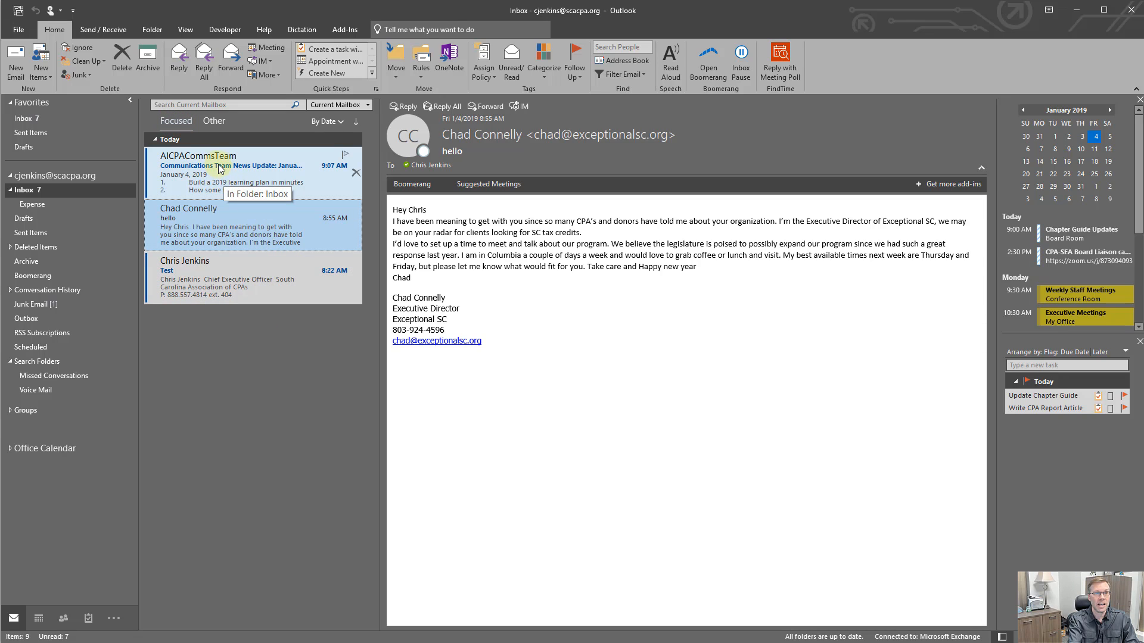
click(240, 172)
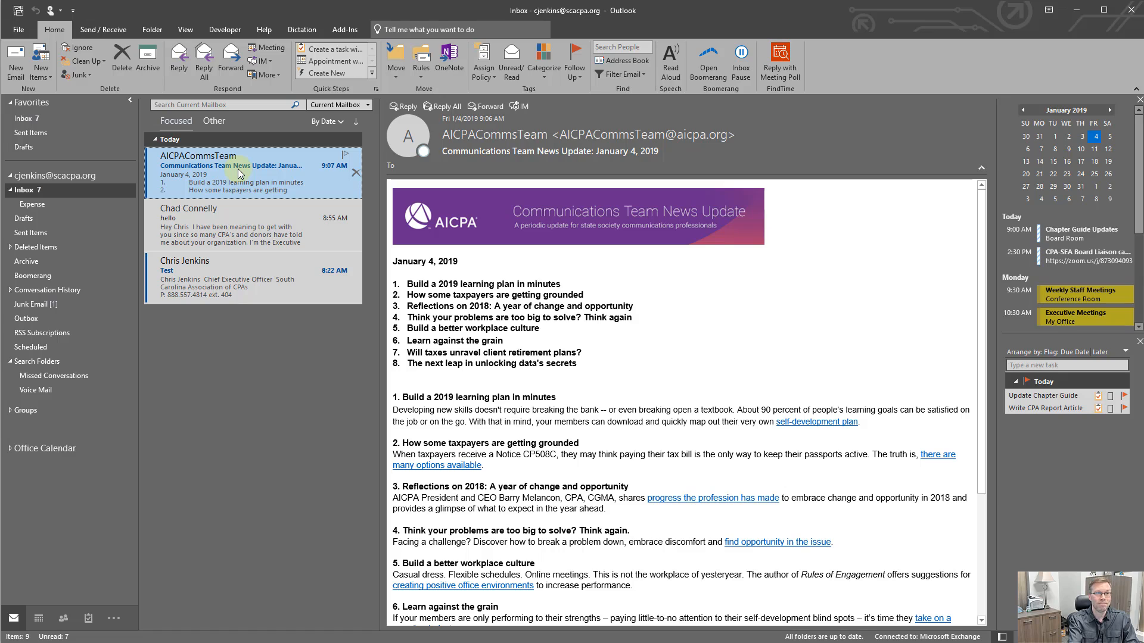
right_click(240, 172)
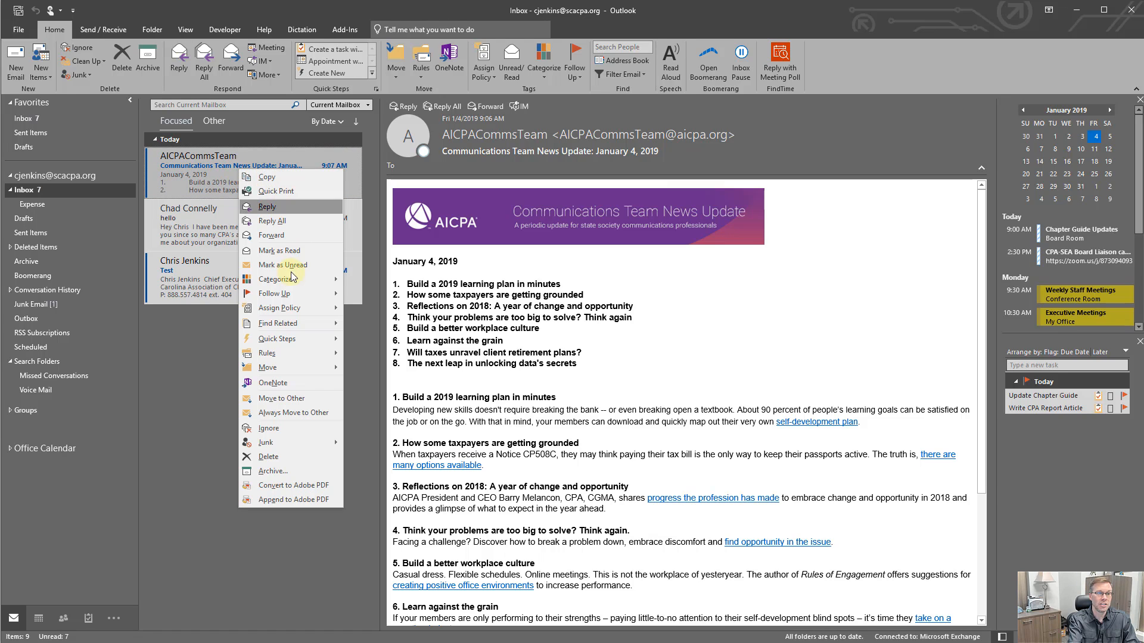
click(295, 413)
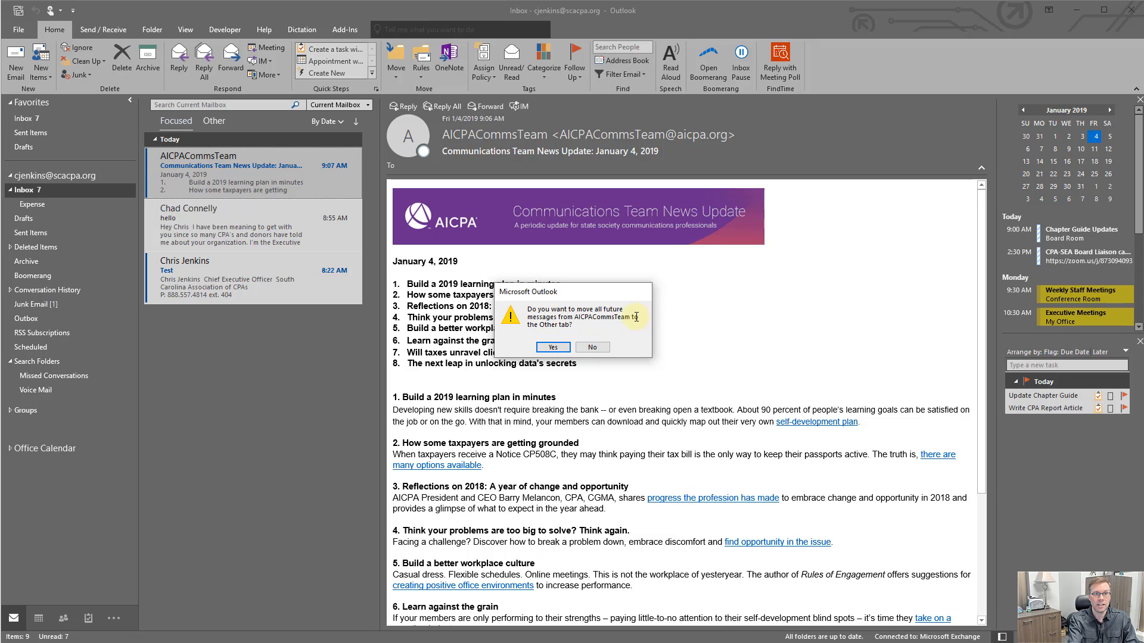
click(553, 347)
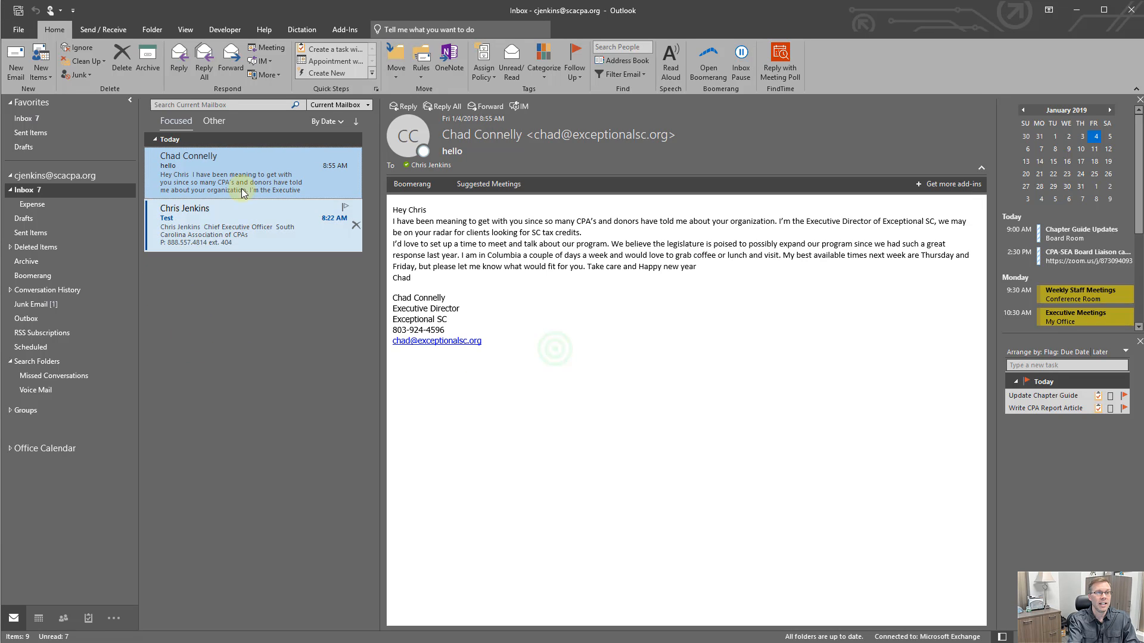
Step: Open the Other tab to review the messages sorted there
click(214, 120)
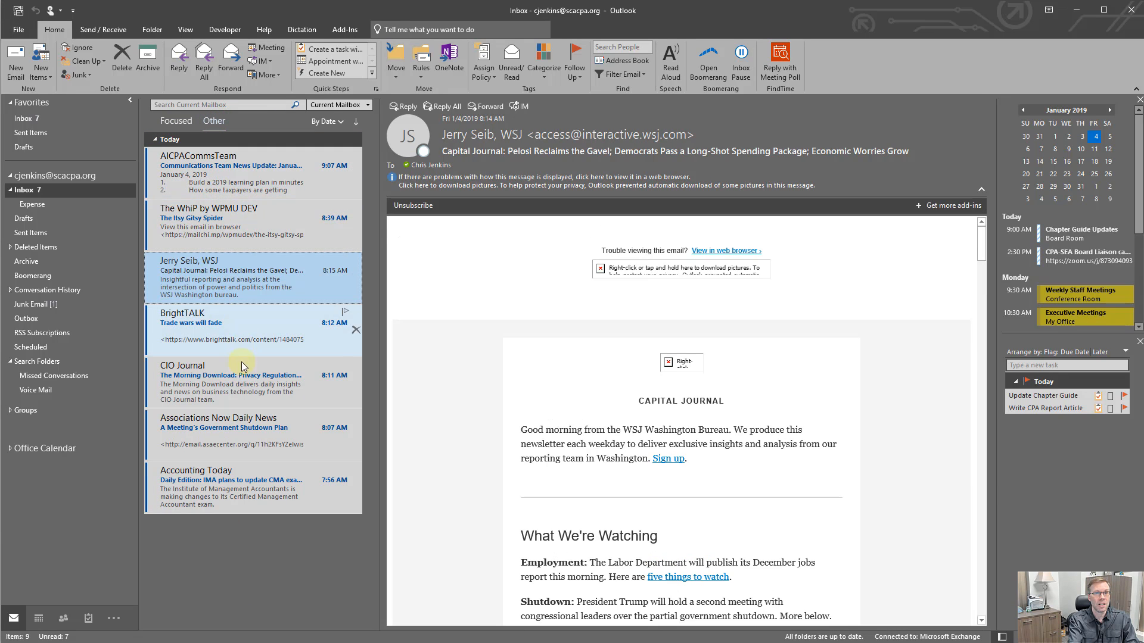
mouse_move(357, 350)
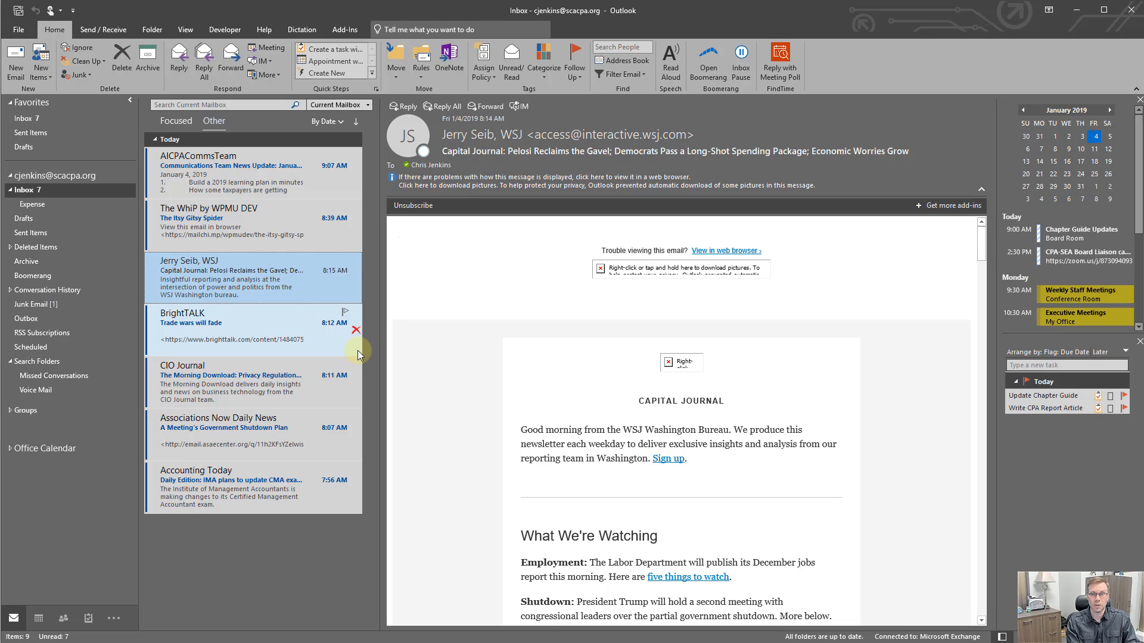
click(1061, 230)
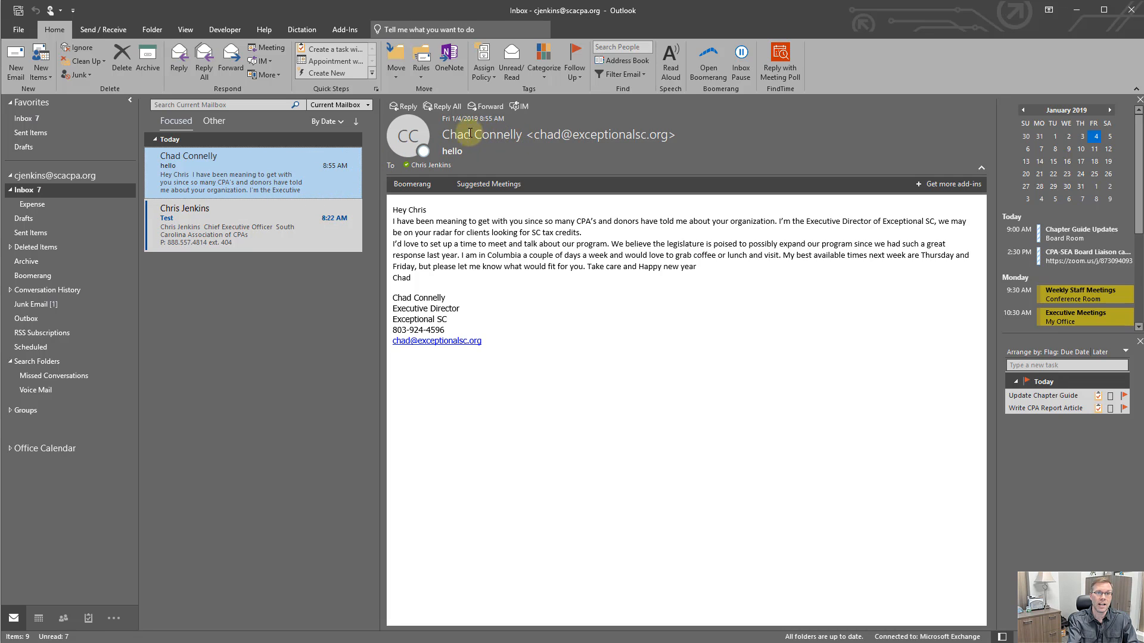
Step: Open the two messages remaining in the Focused tab to read them
mouse_move(513, 135)
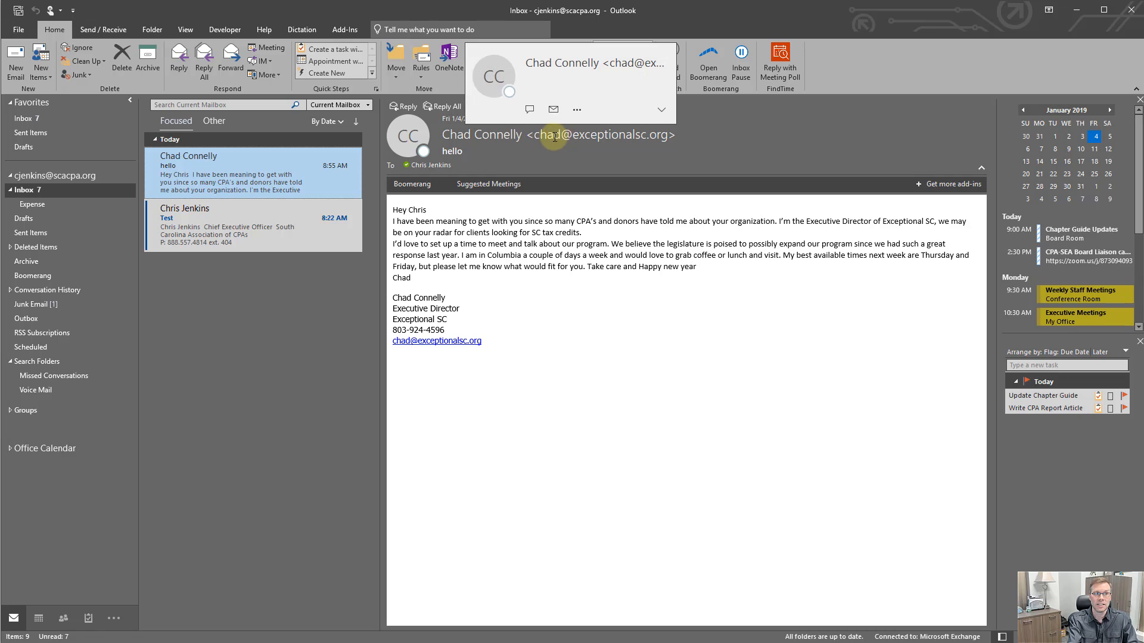
click(244, 213)
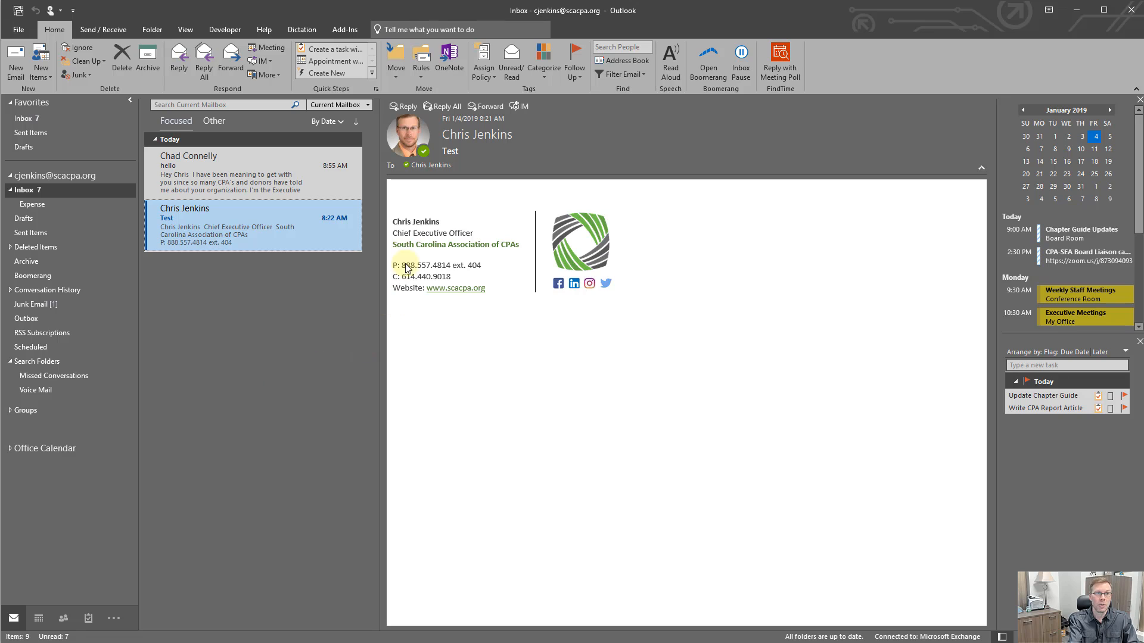
click(189, 33)
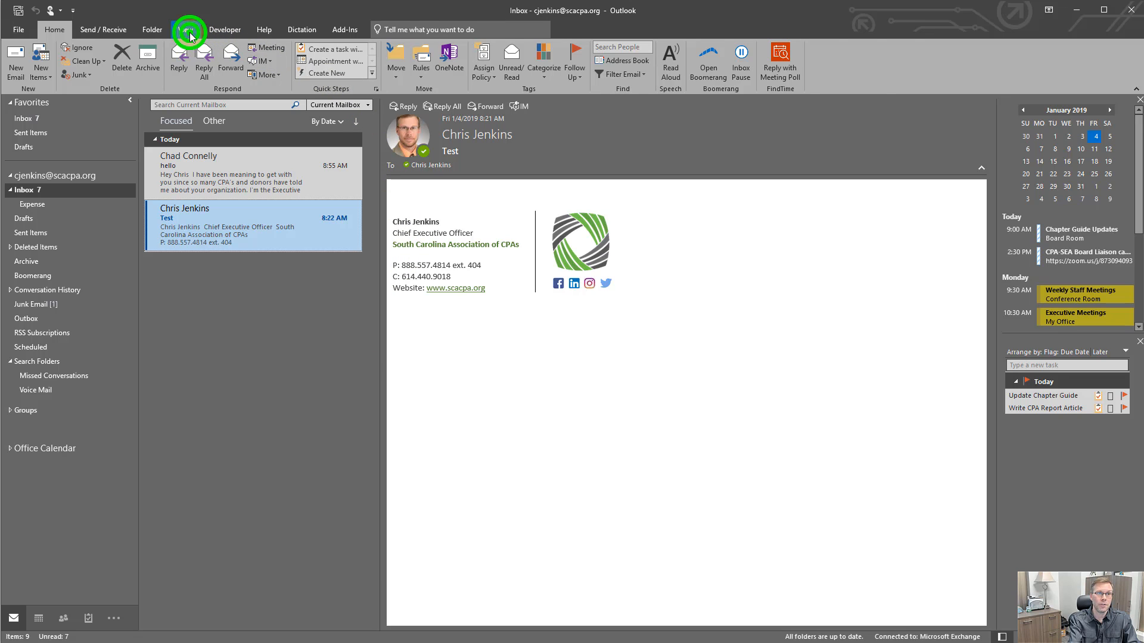
click(203, 169)
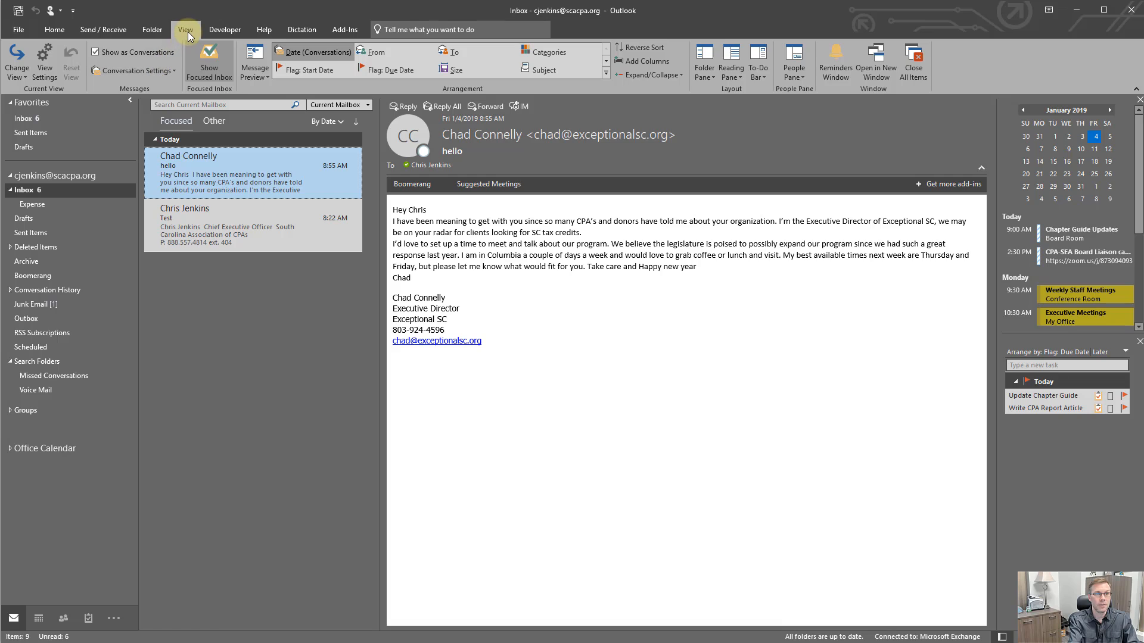
click(24, 190)
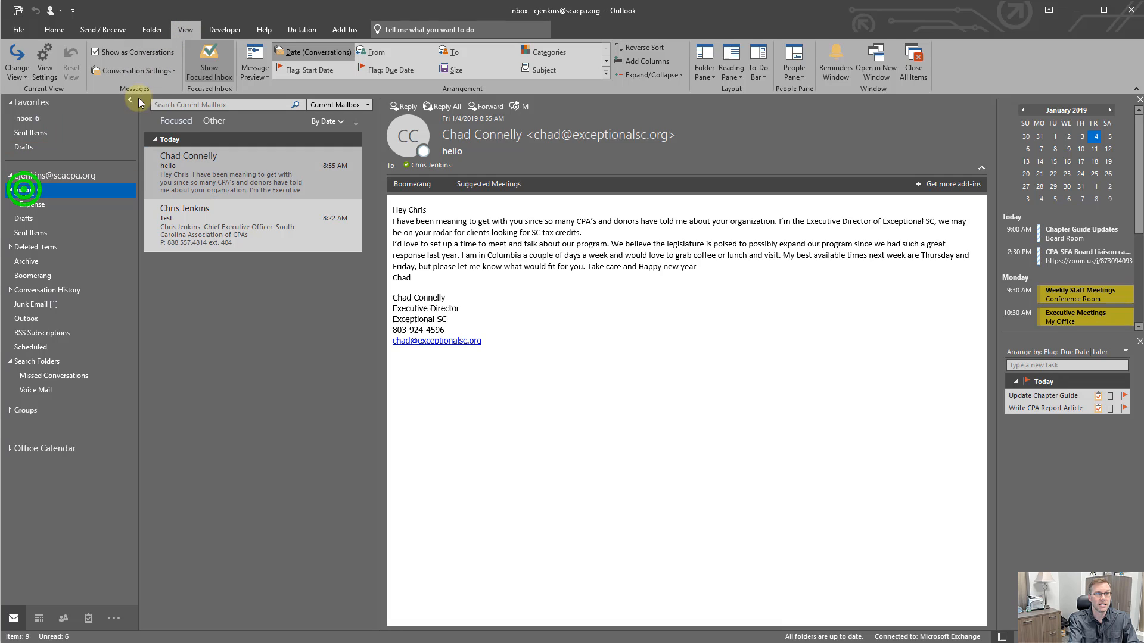
Step: Open the inbox view's column settings and create a new column named Sender Email of type Formula
click(191, 29)
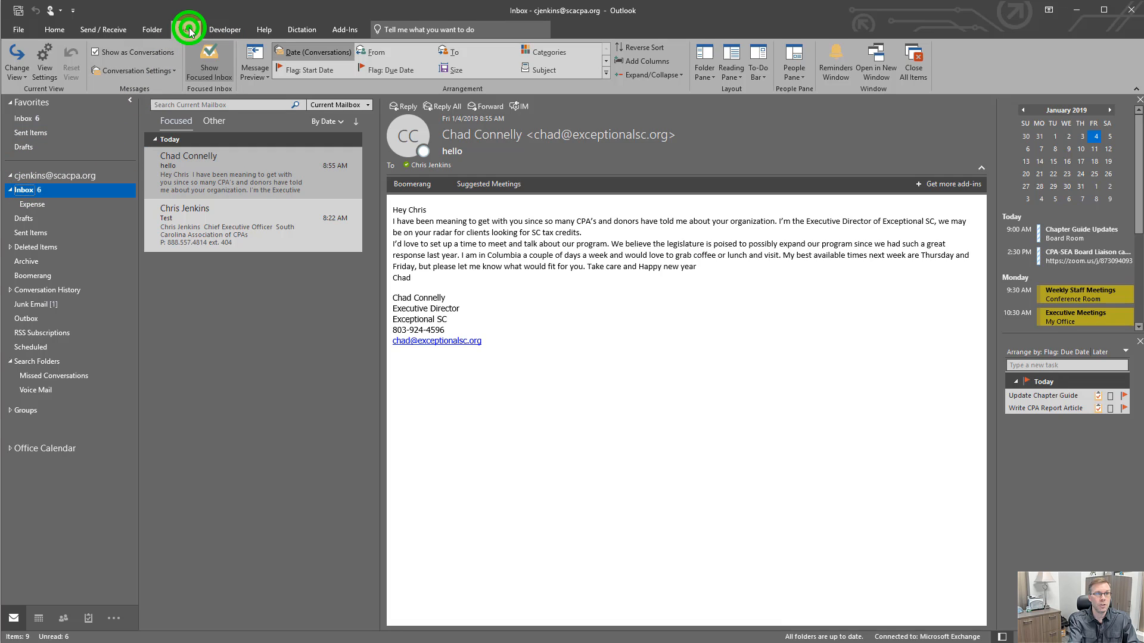
click(44, 64)
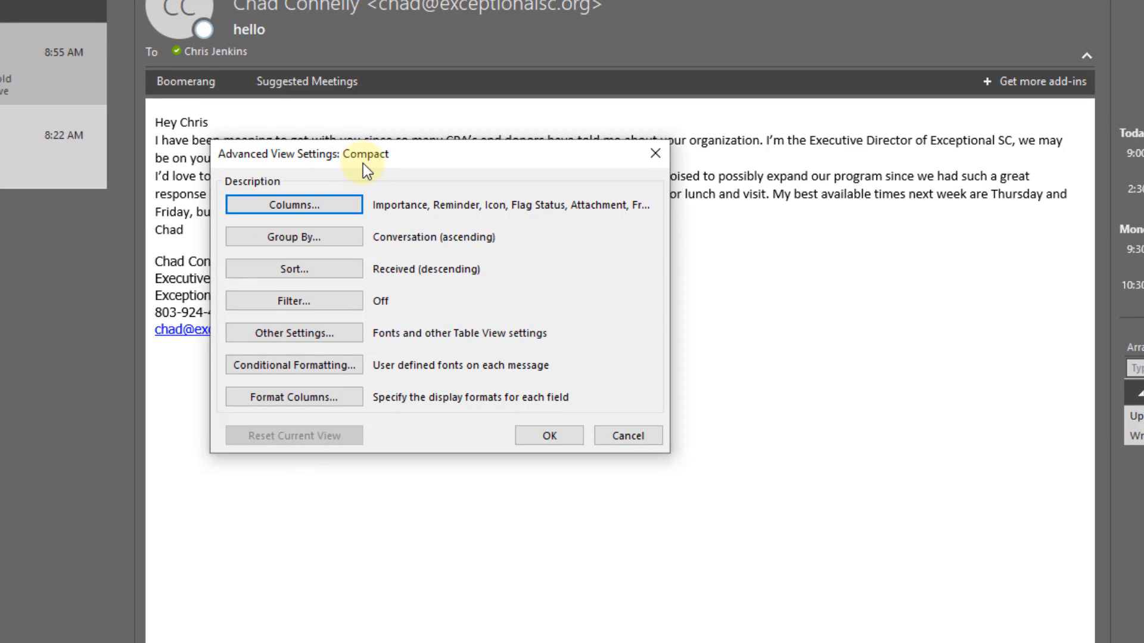
click(283, 202)
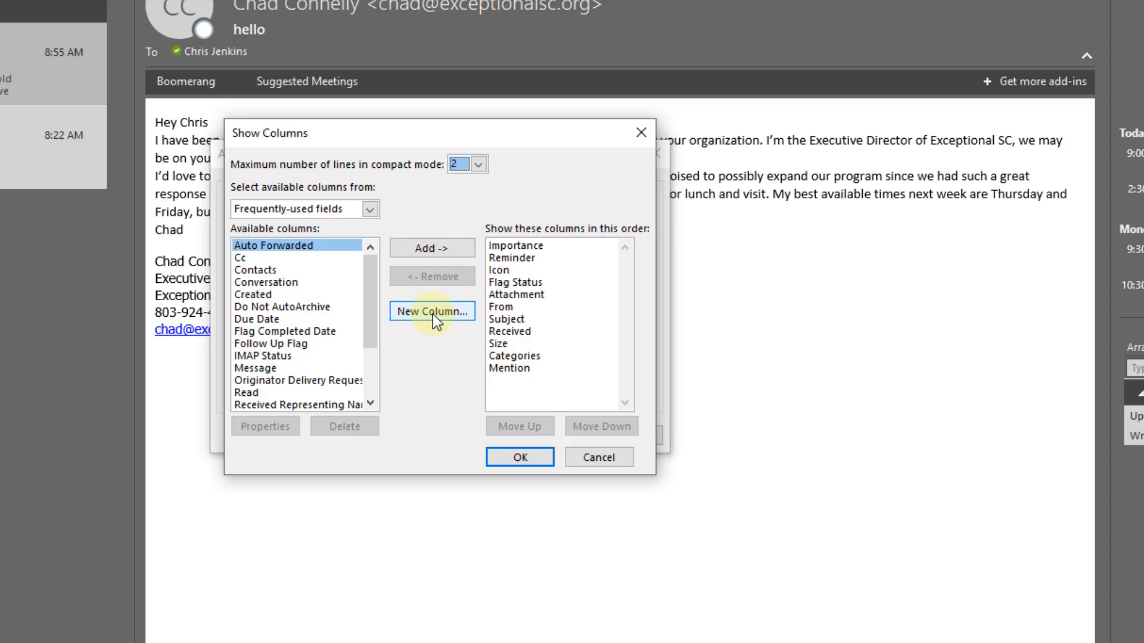
click(433, 317)
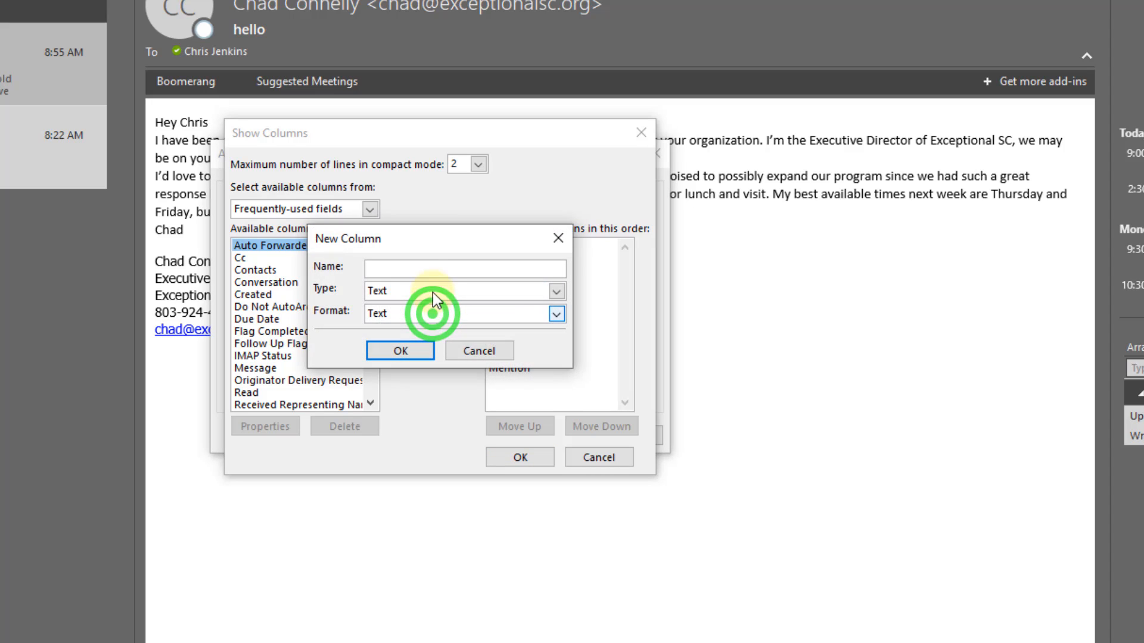
text(Se)
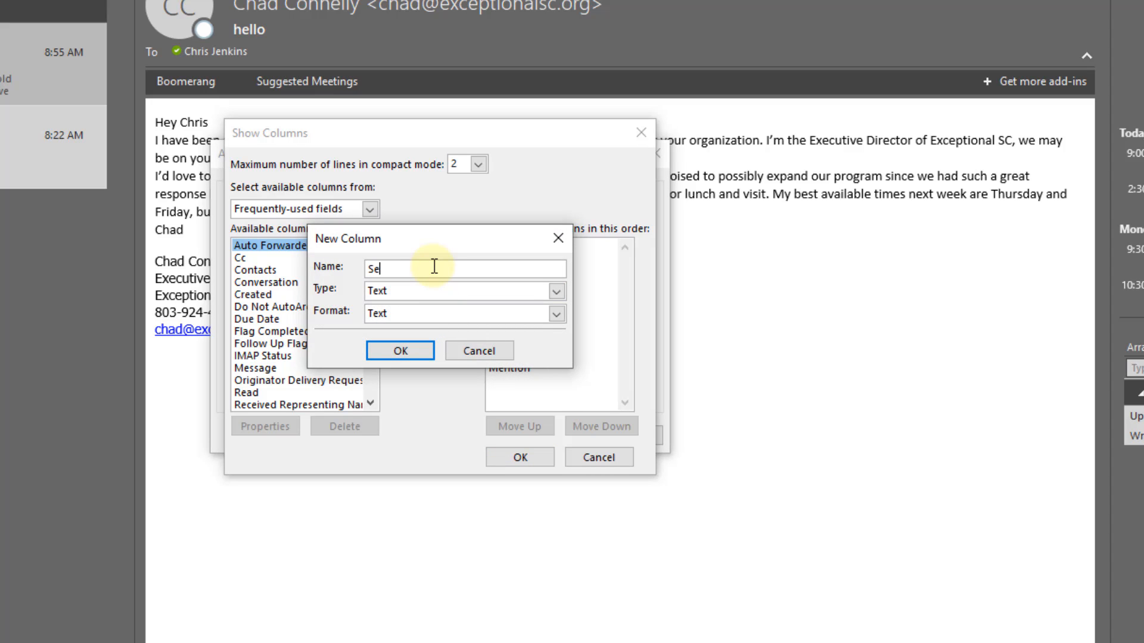
text(nder Email)
click(429, 293)
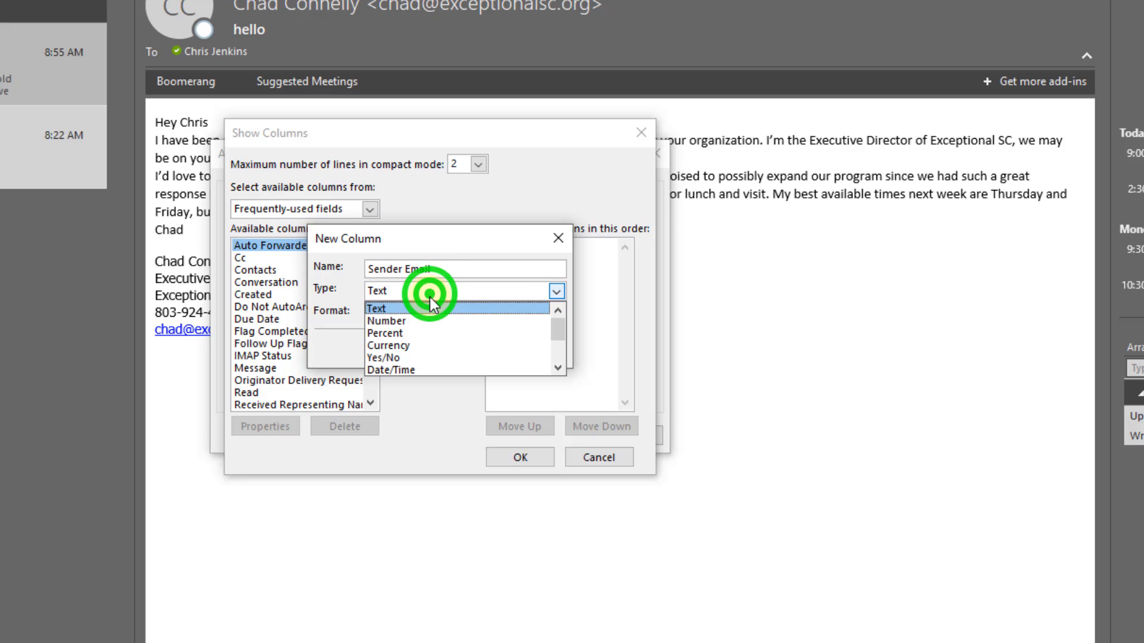
drag(566, 338, 560, 372)
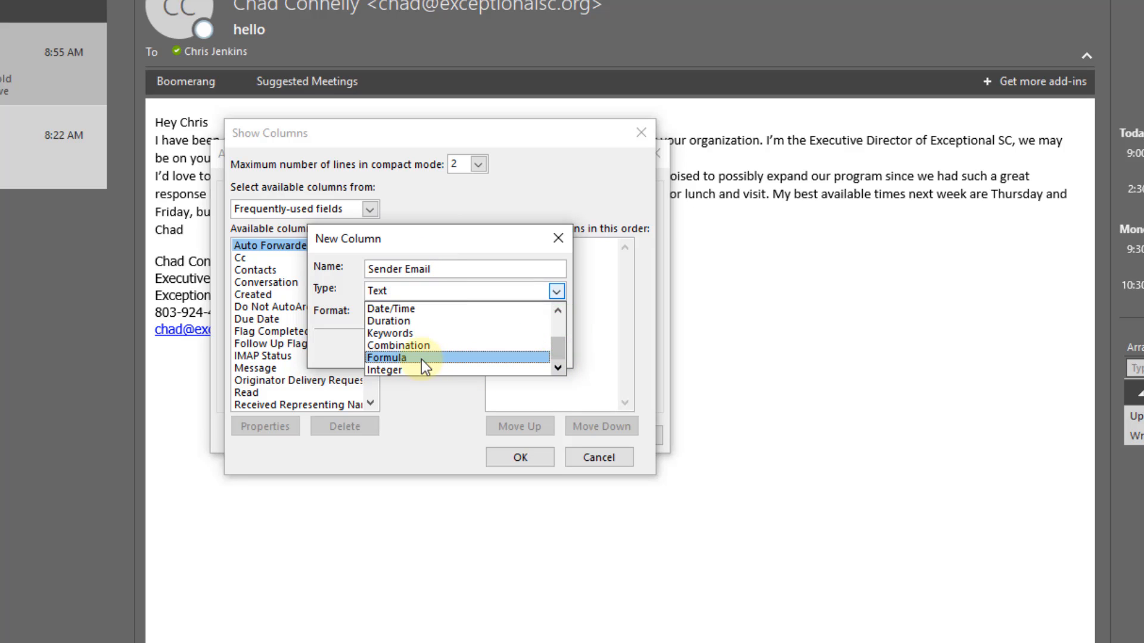
click(421, 357)
Step: Enter SearchFromEmail as the new column's formula
click(411, 315)
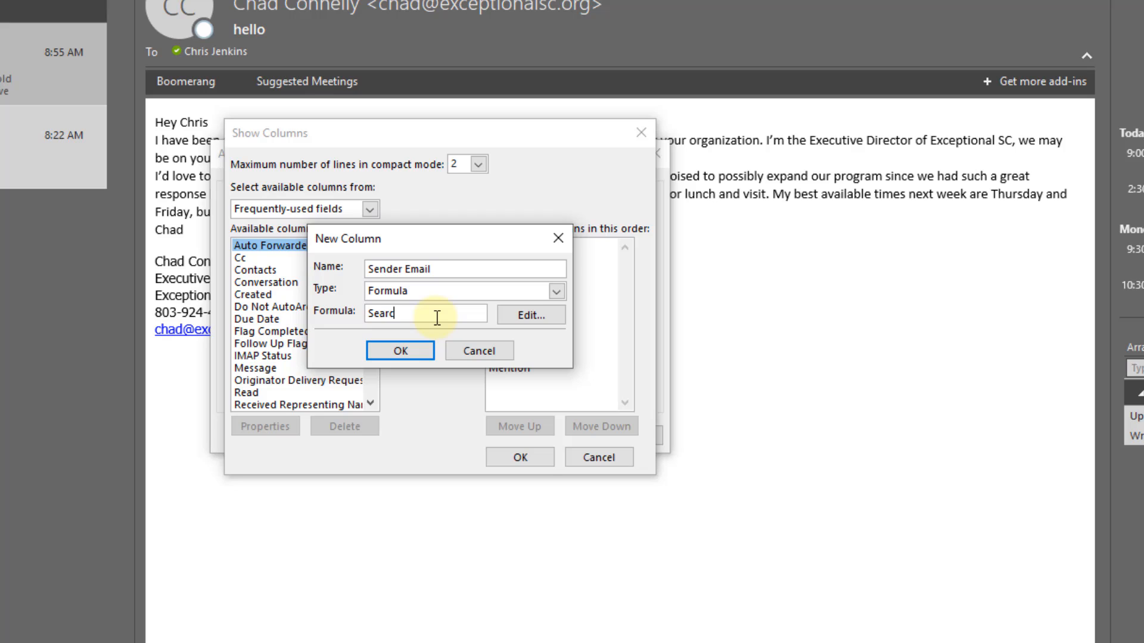
text(SearchFRom)
key(BackSpace)
key(BackSpace)
key(BackSpace)
text(froomEmail)
Step: Open the formula editor, keep the formula as SearchFromEmail, and confirm the new Sender Email column
click(531, 316)
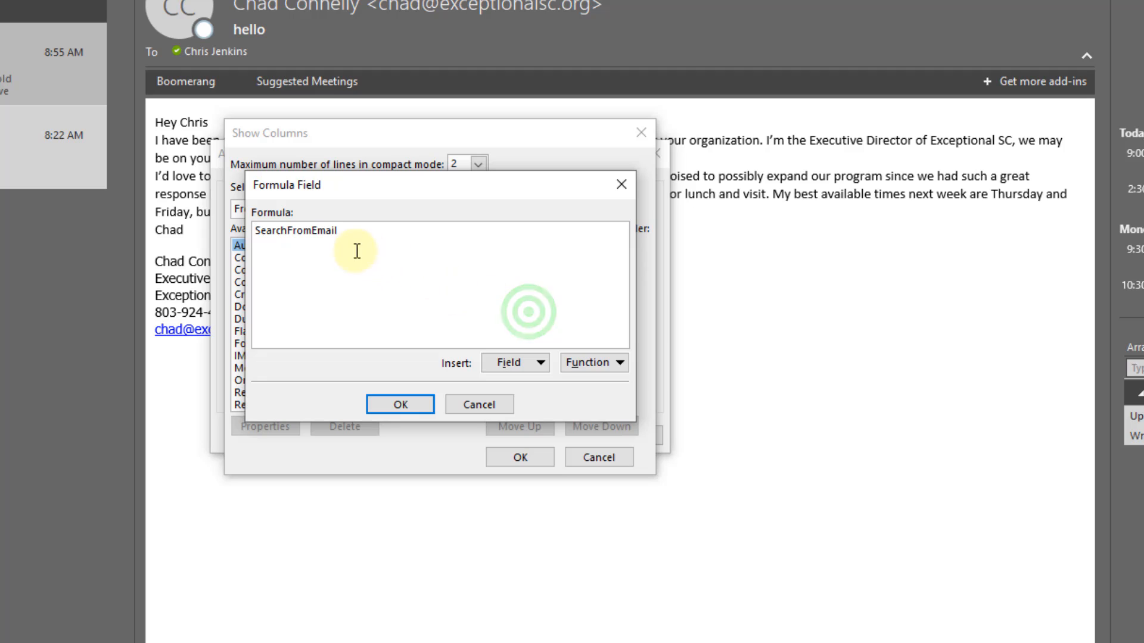
click(286, 230)
click(312, 230)
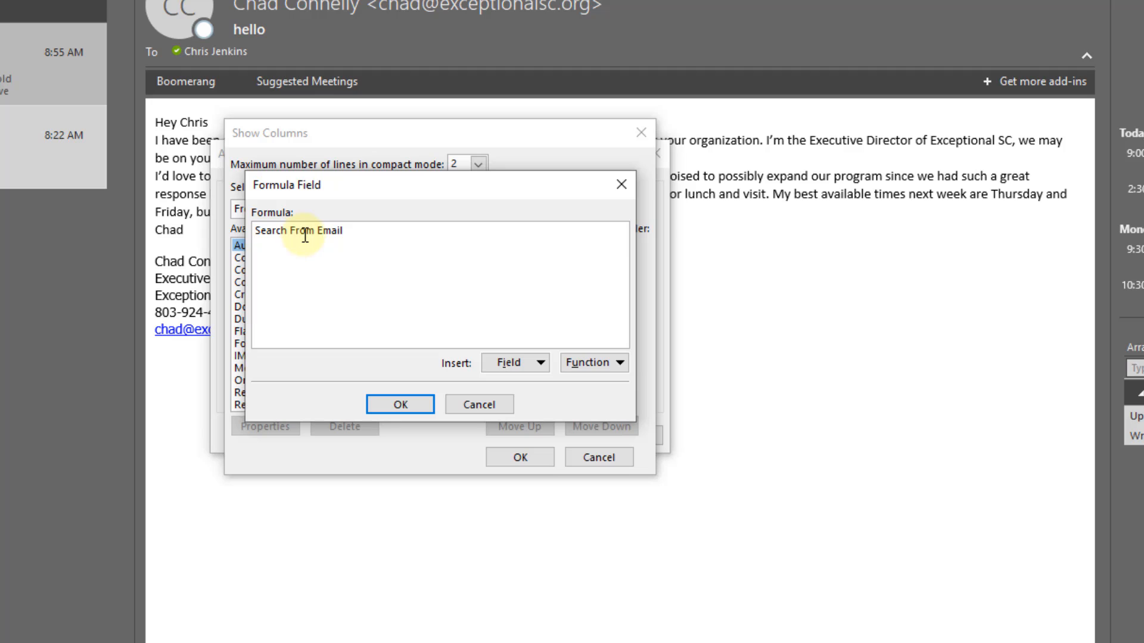
key(BackSpace)
click(289, 230)
key(BackSpace)
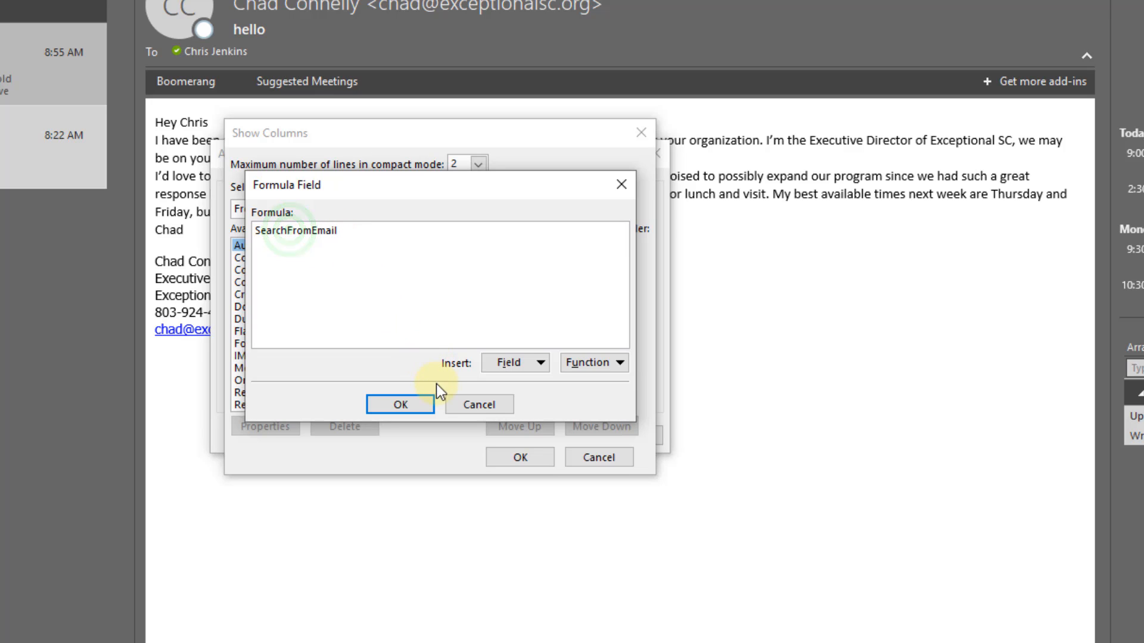
click(403, 404)
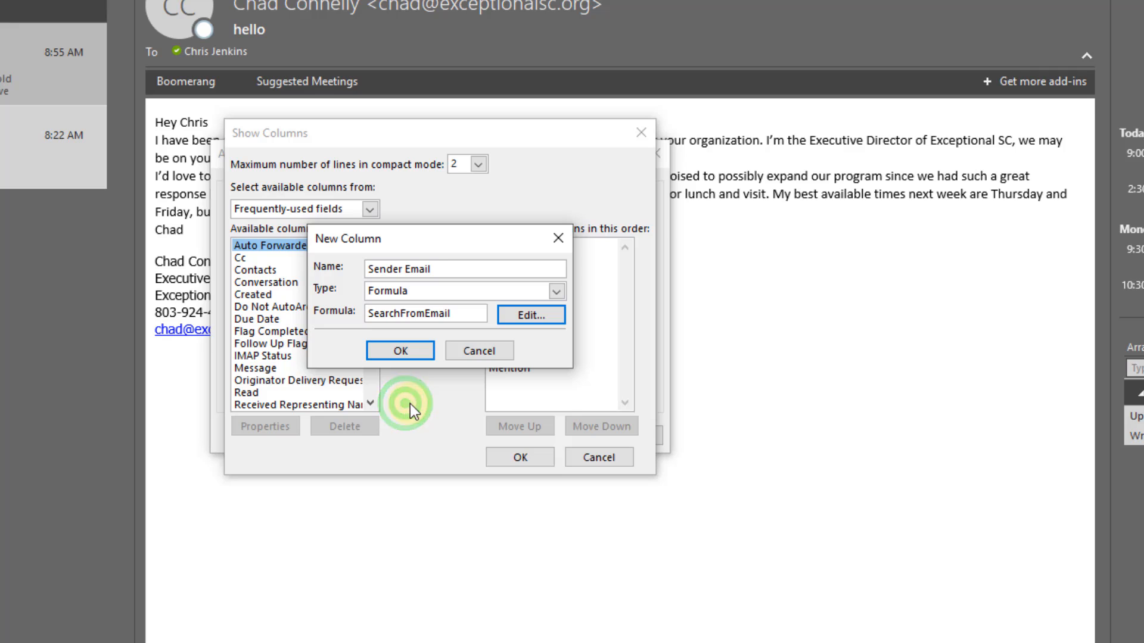
click(400, 350)
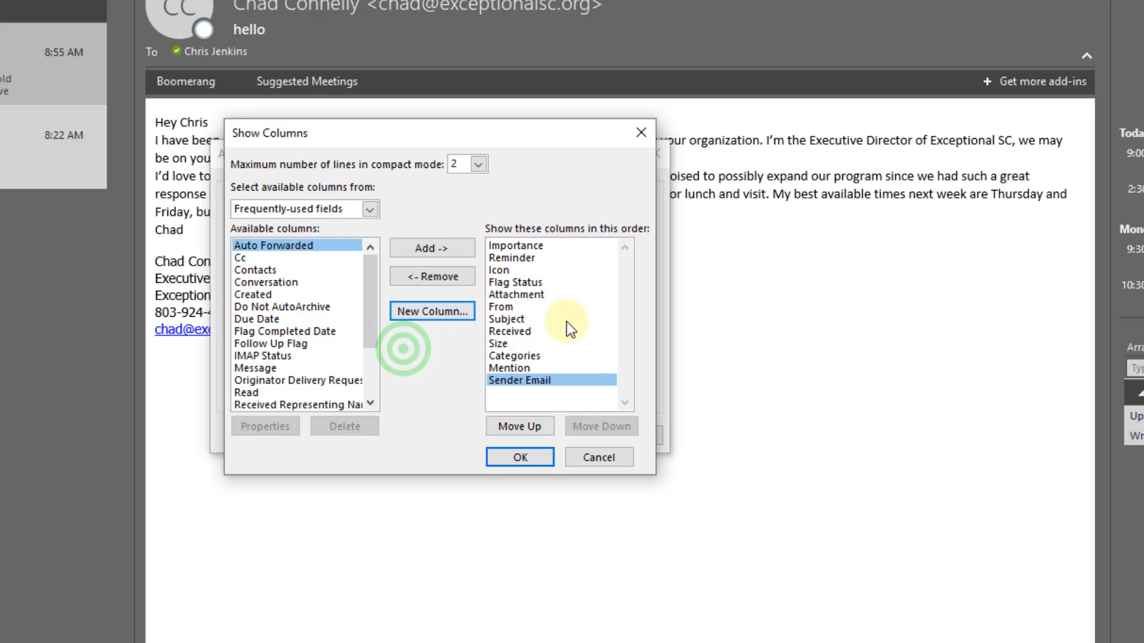
Step: Move the Sender Email column up in the column order to sit directly below Subject
click(530, 382)
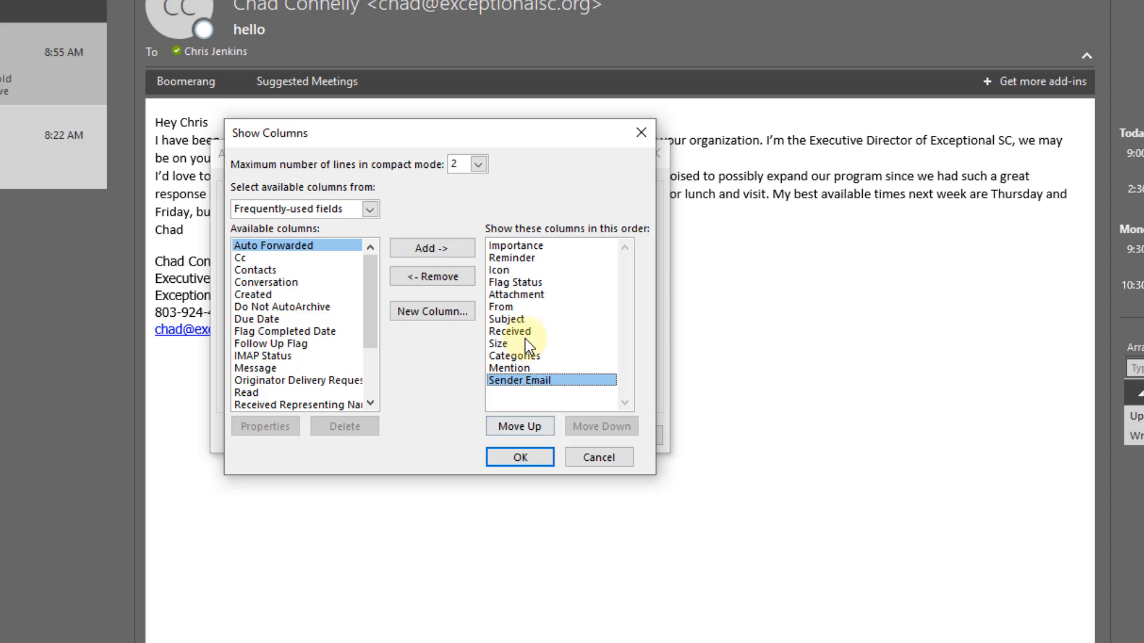
click(513, 428)
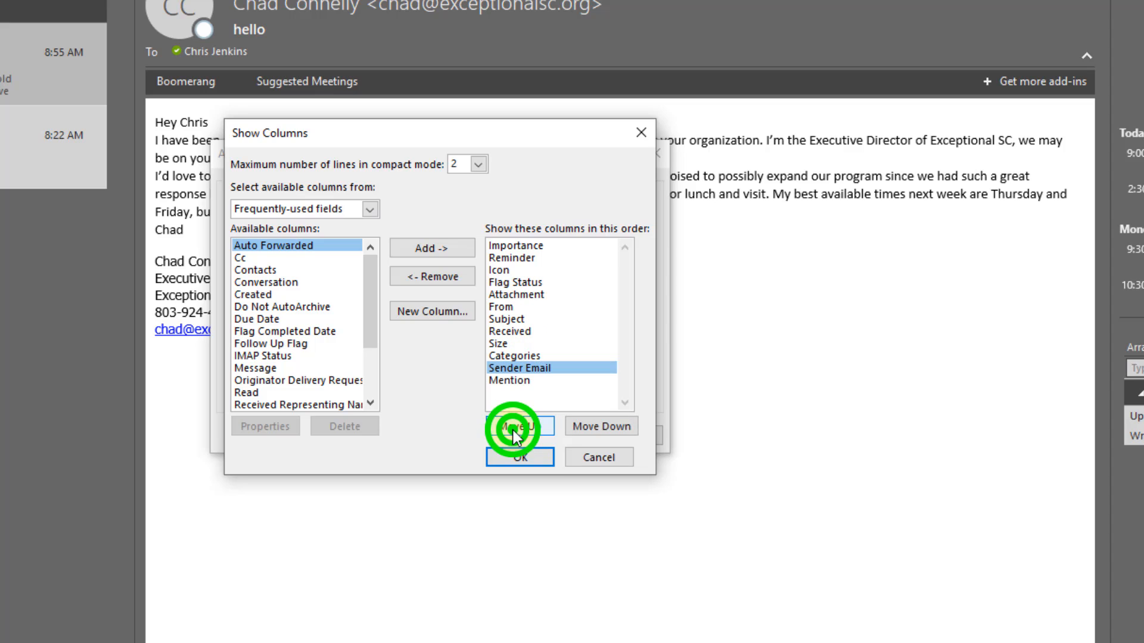
click(514, 427)
click(513, 428)
click(514, 428)
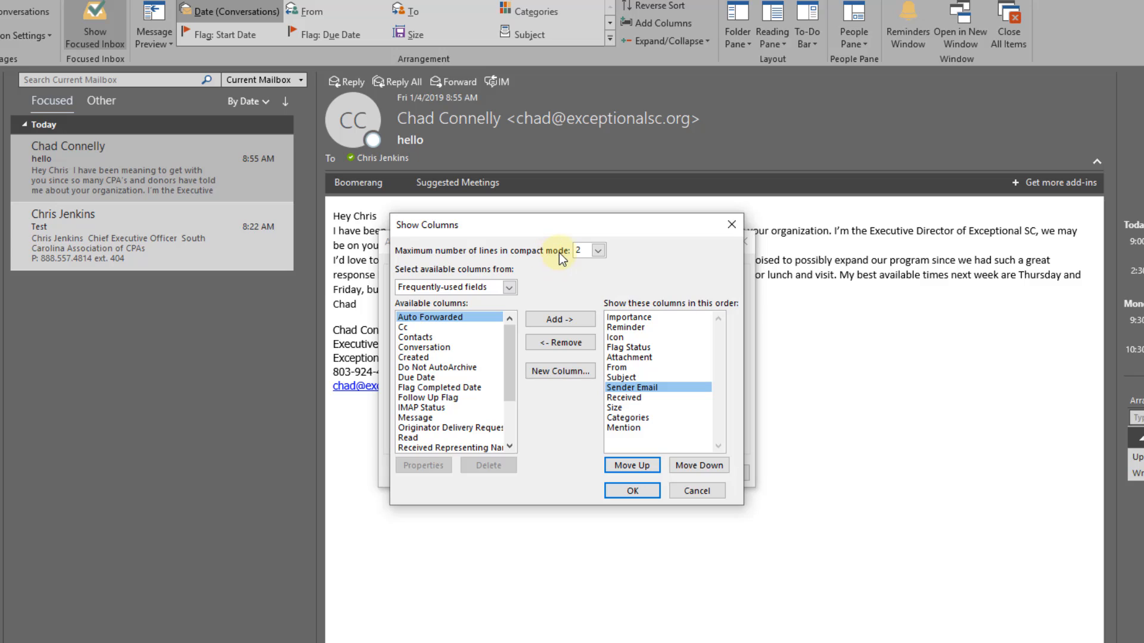
Step: Set the maximum number of lines in compact mode to 3 and apply the advanced view settings
click(598, 252)
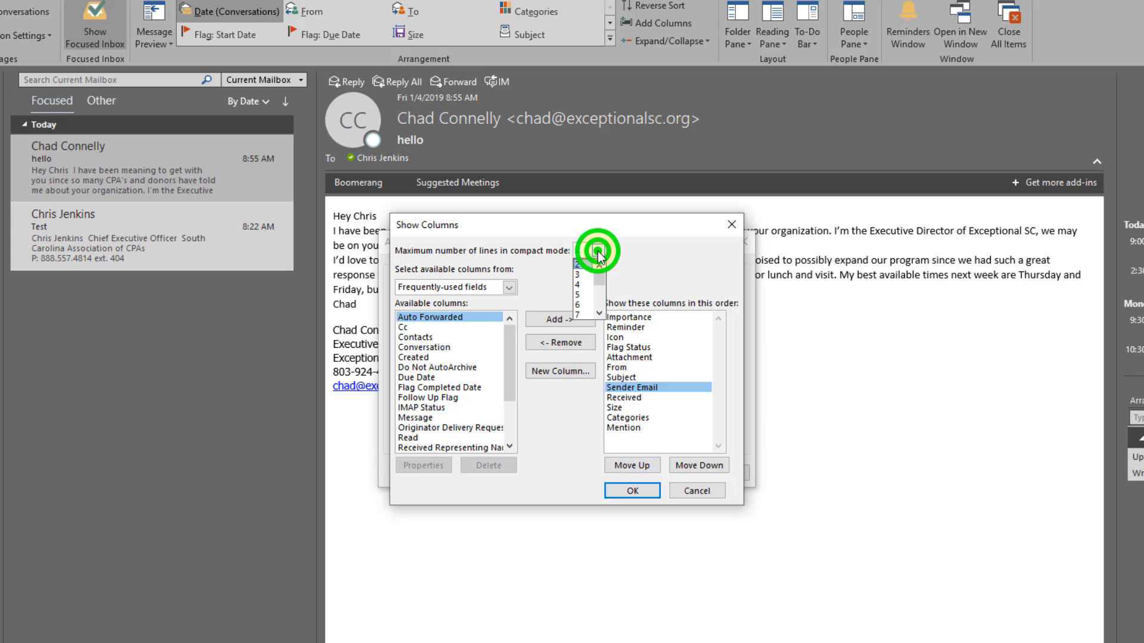
click(583, 275)
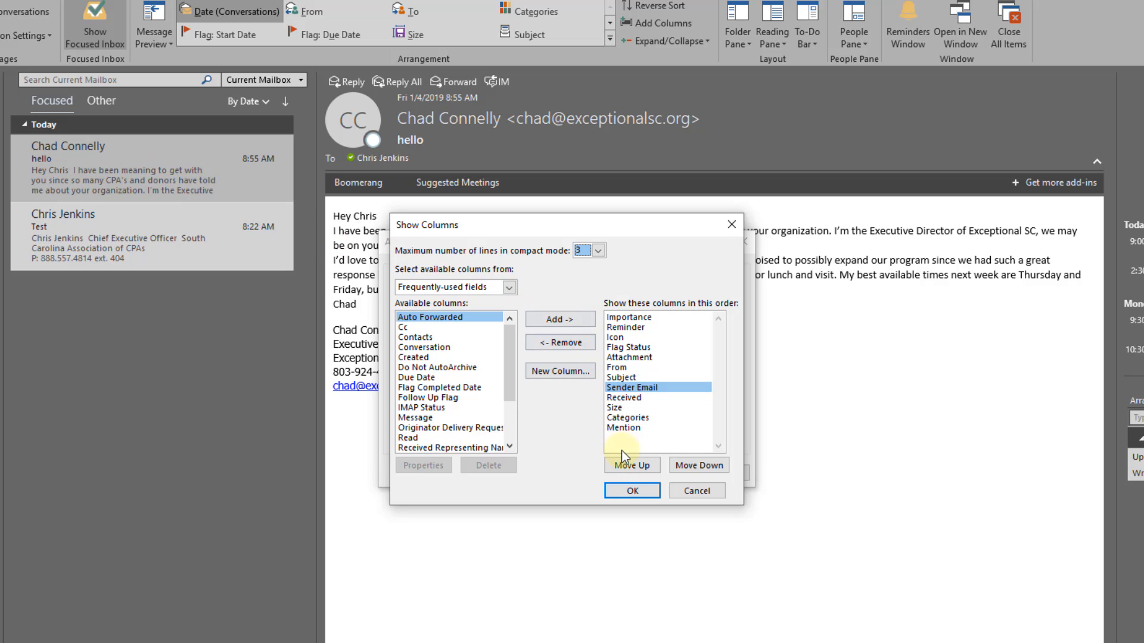
click(633, 492)
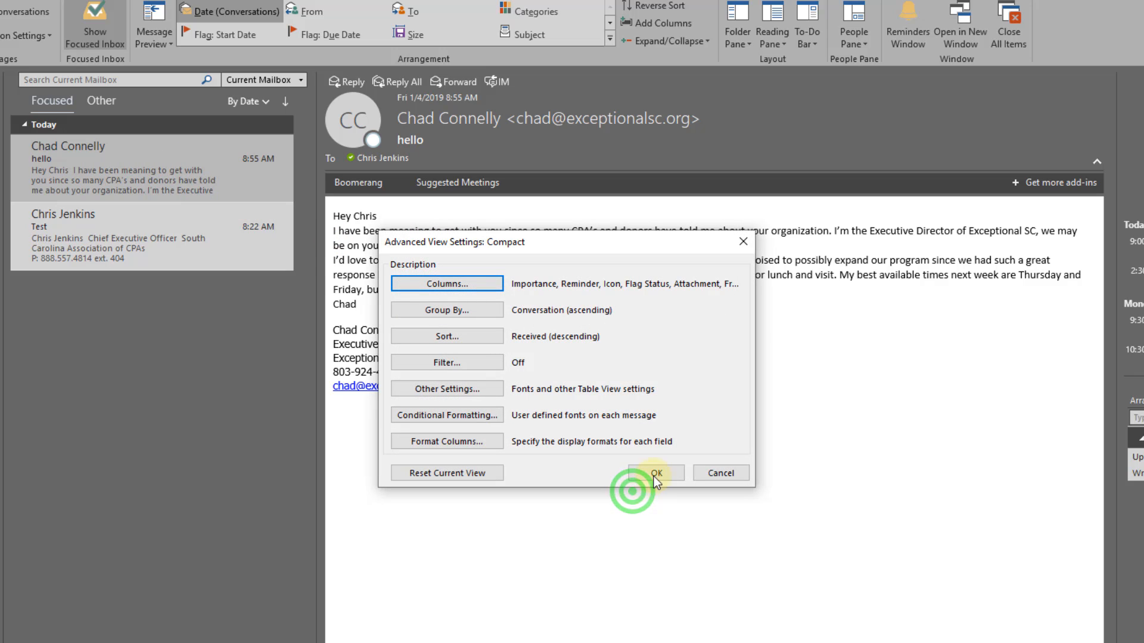
click(656, 474)
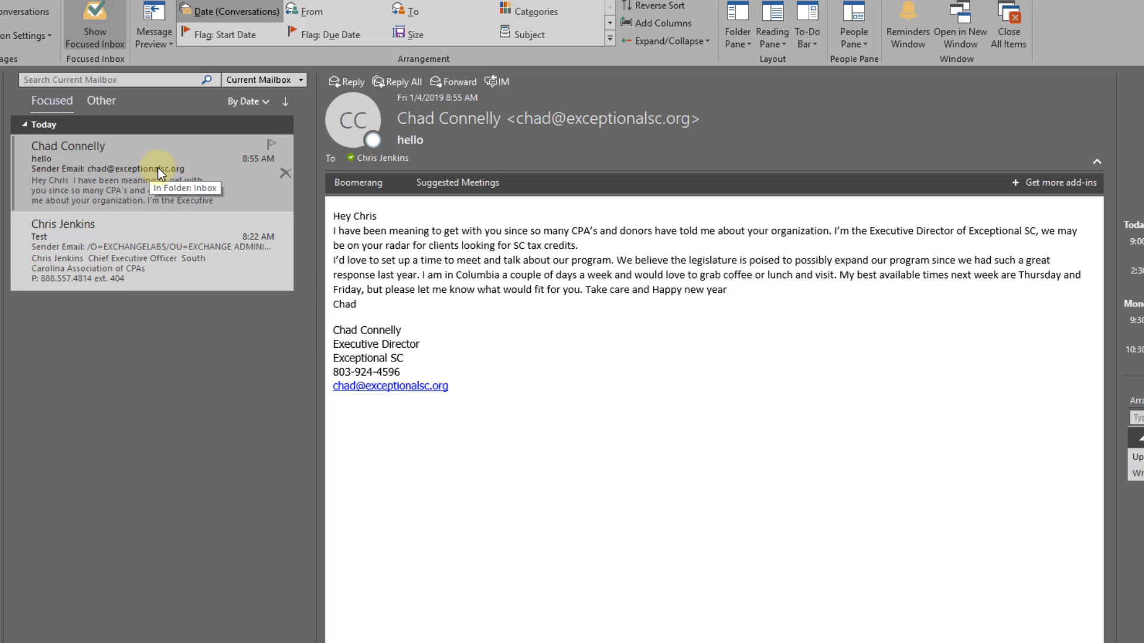
Step: Select each Focused message to inspect its new Sender Email line in the message list
click(94, 249)
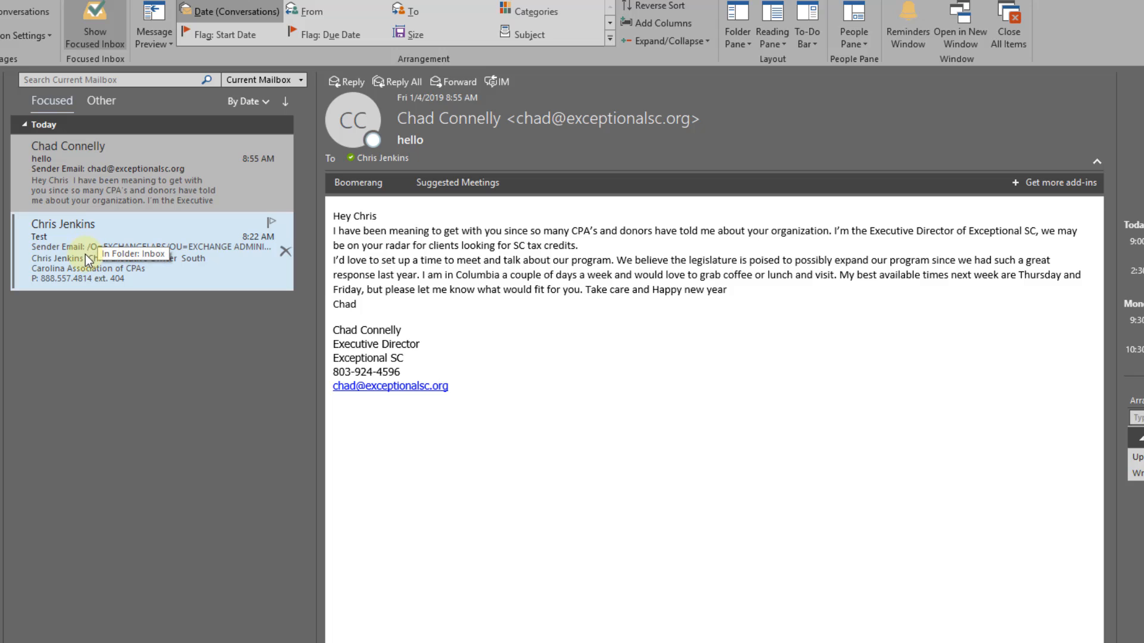
click(56, 260)
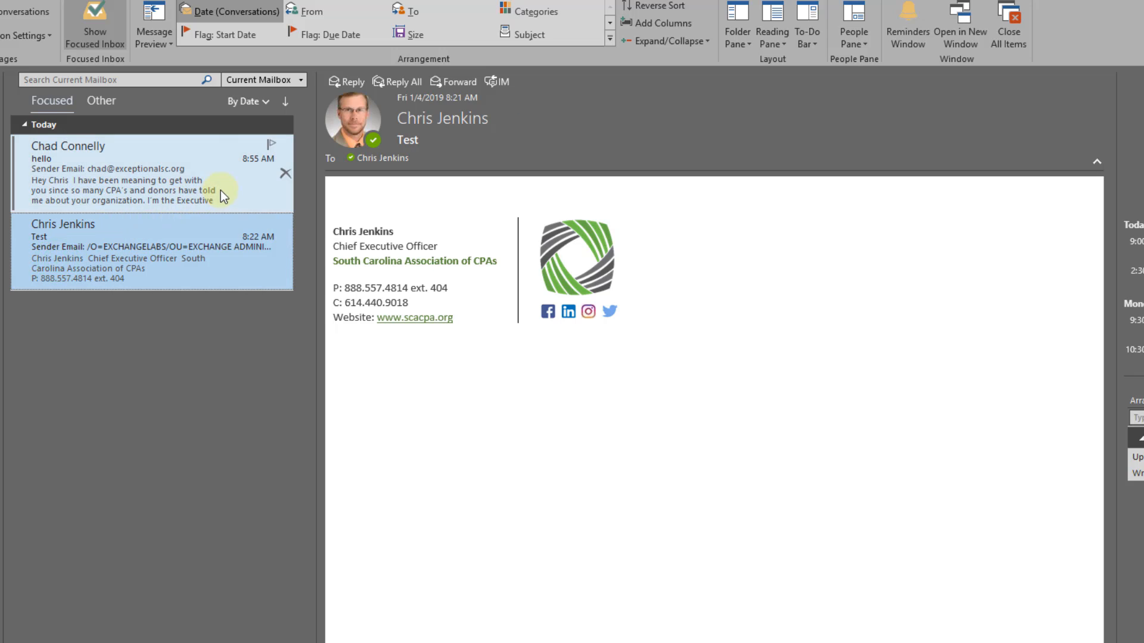